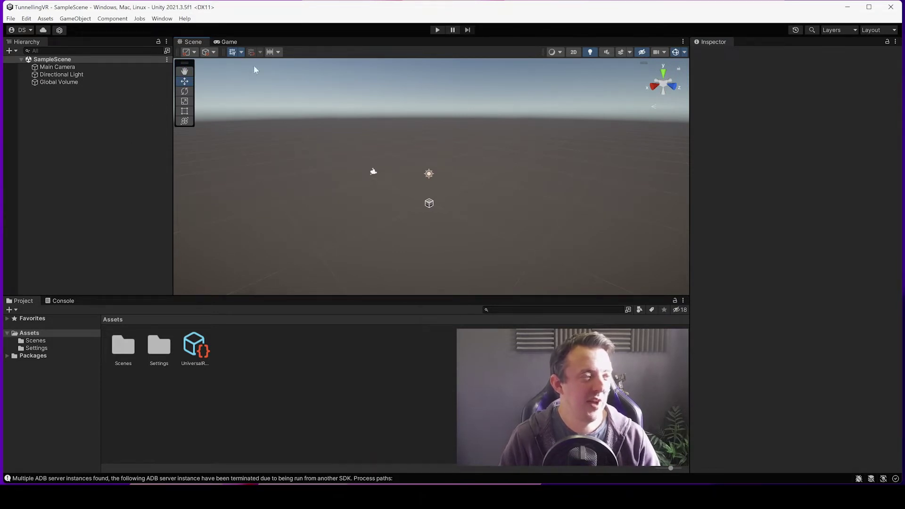
Add the package com.unity.xr.interaction.toolkit by name in Package Manager.
click(158, 20)
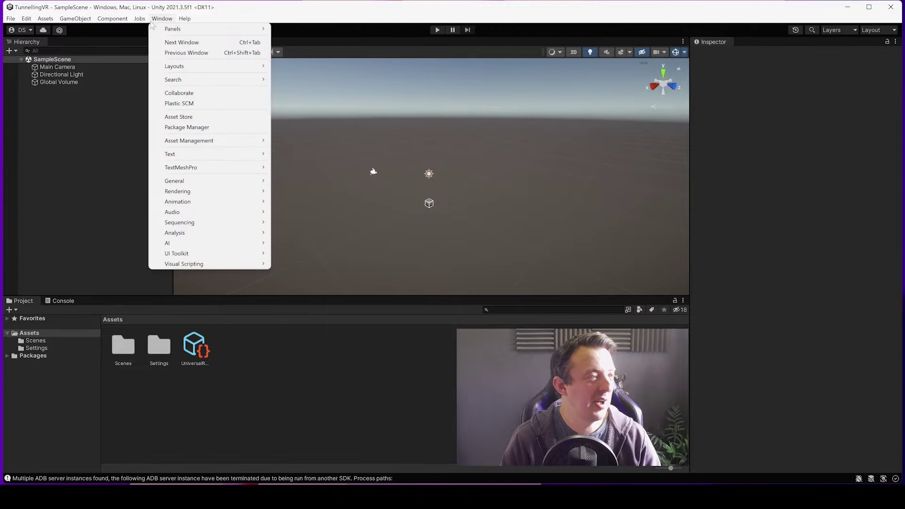
click(197, 128)
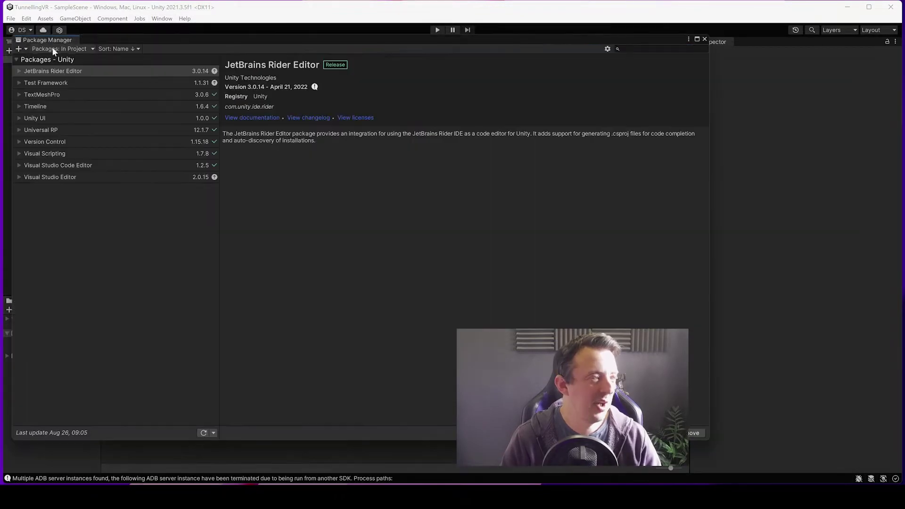
click(22, 49)
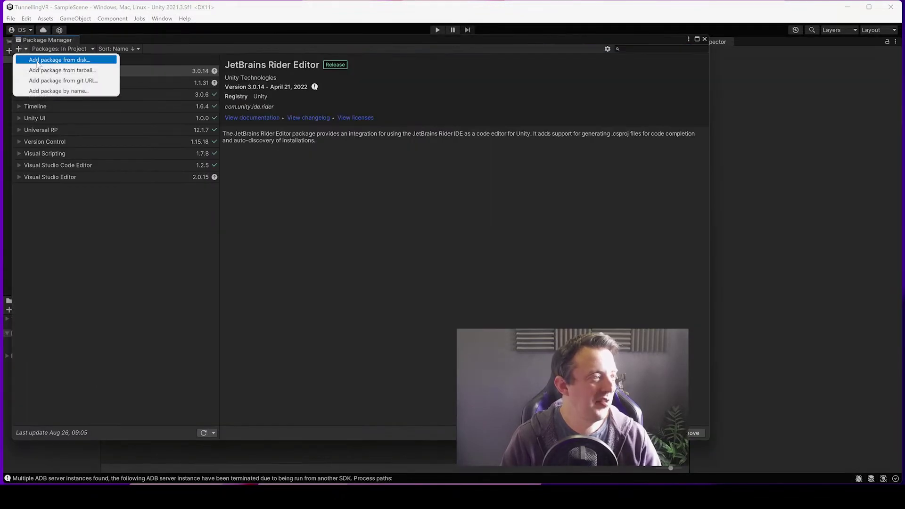
click(62, 91)
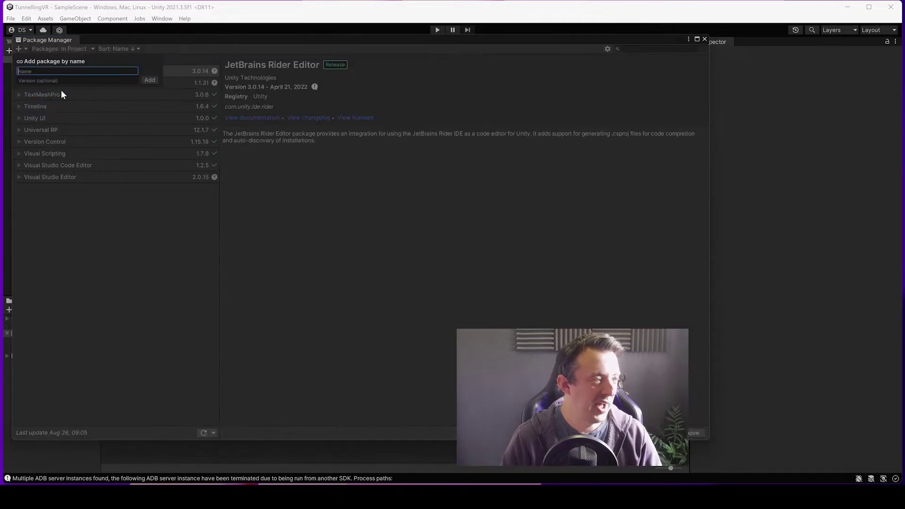
text(com.unity.xr.)
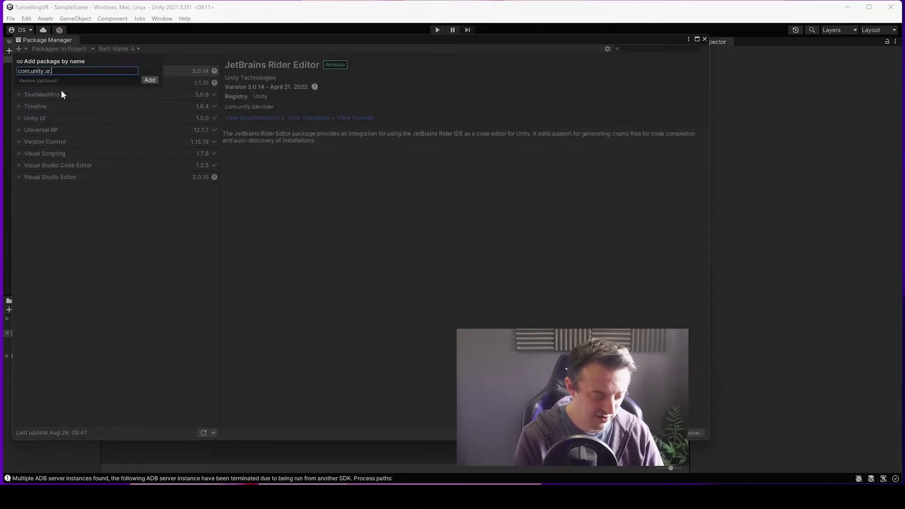
text(interaction)
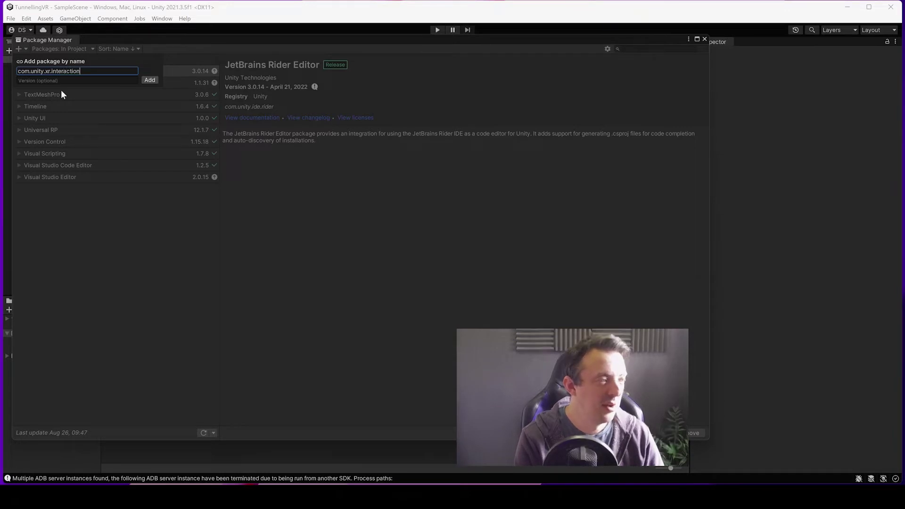
text(.toolkit)
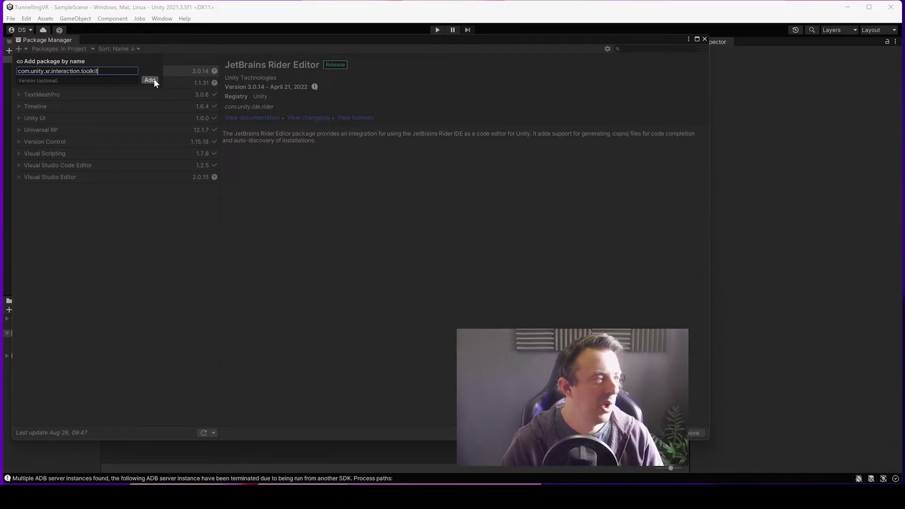
click(152, 79)
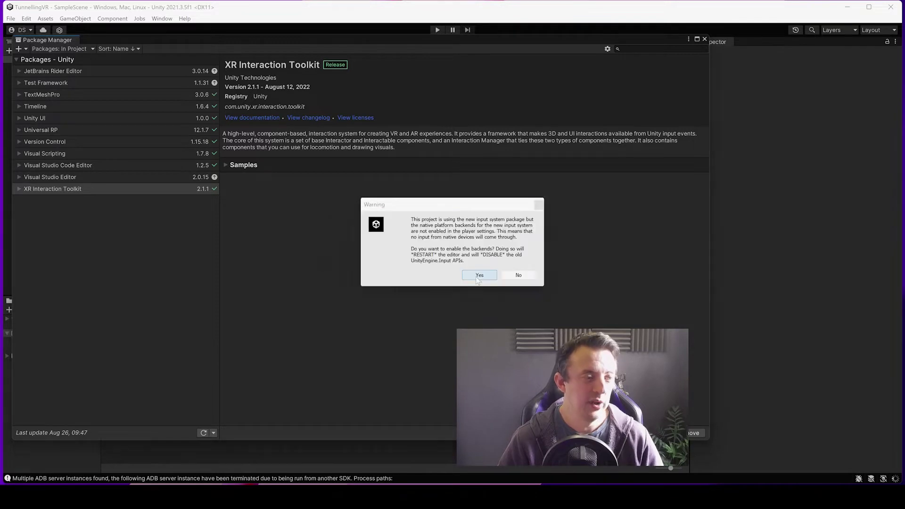
Enable the new input backends, approve the interaction layer mask update, and reopen Package Manager.
click(478, 273)
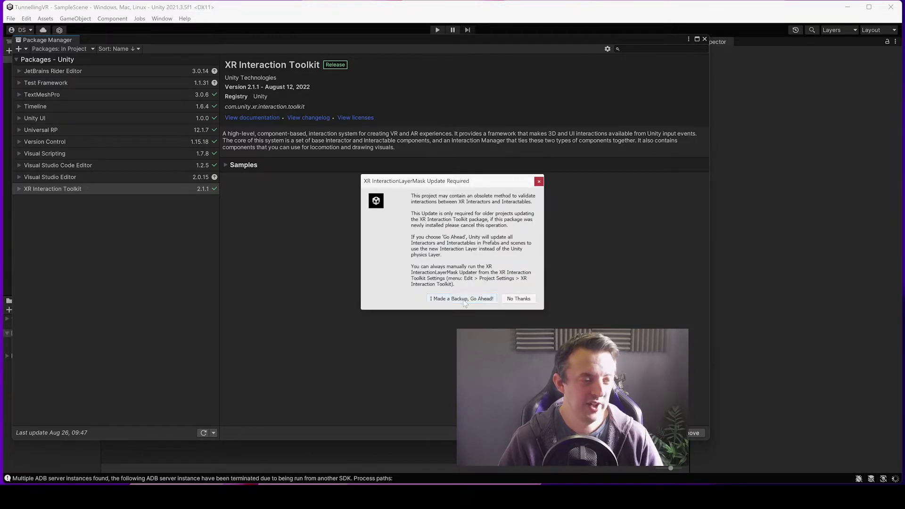
click(463, 300)
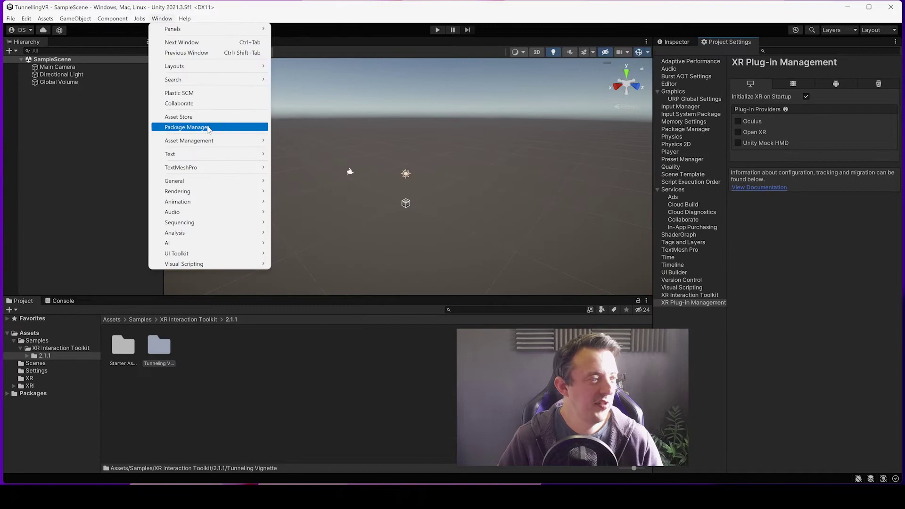
click(240, 128)
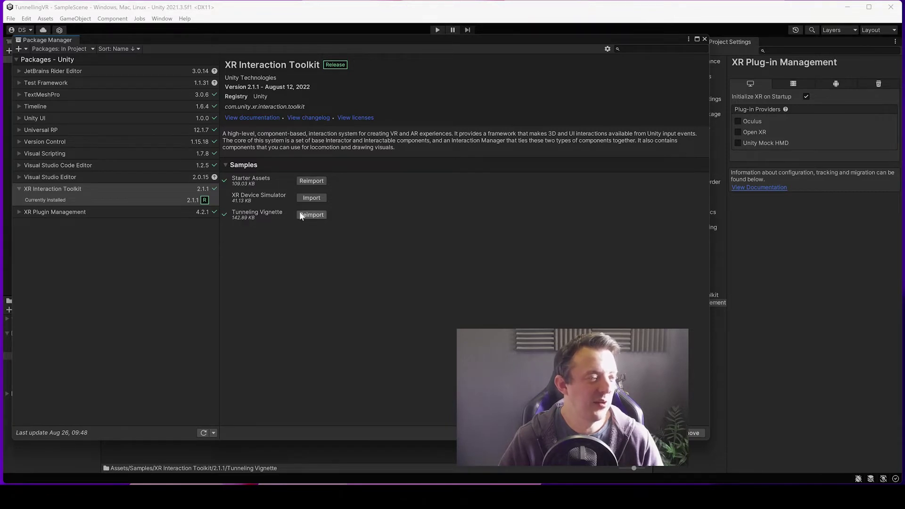
drag(545, 39, 568, 23)
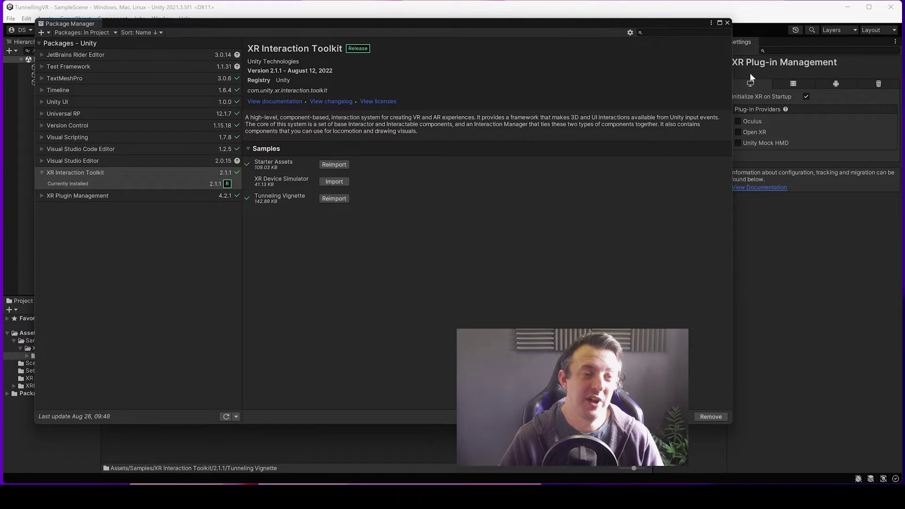
Close Package Manager and browse to Samples > XR Interaction Toolkit > 2.1.1 > Starter Assets.
click(727, 23)
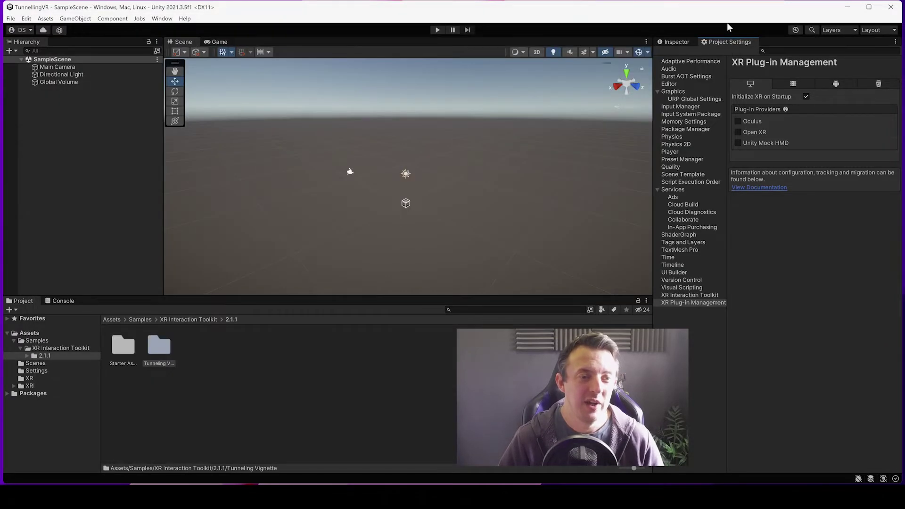
click(38, 341)
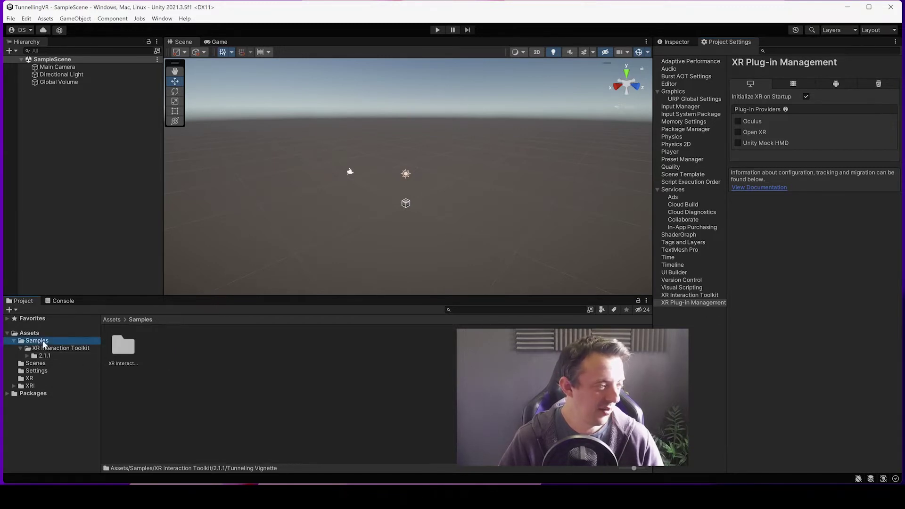
click(55, 348)
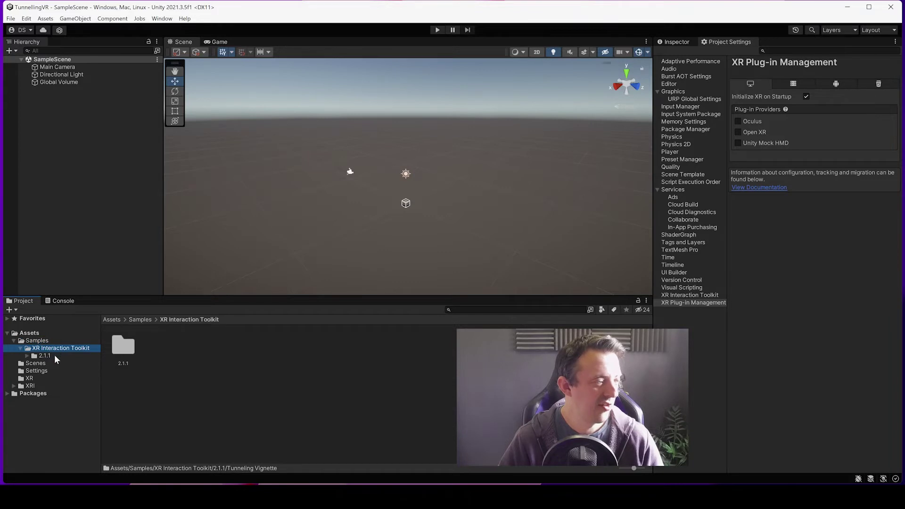
click(54, 354)
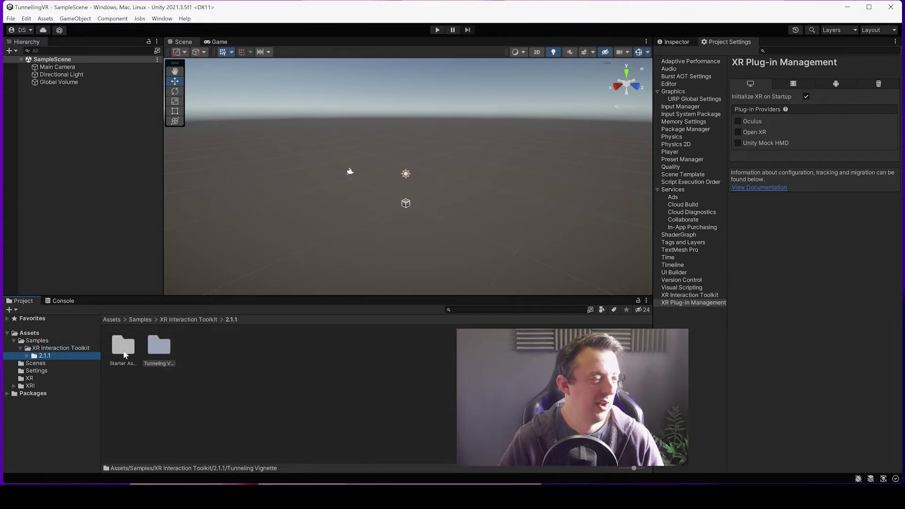
double_click(124, 351)
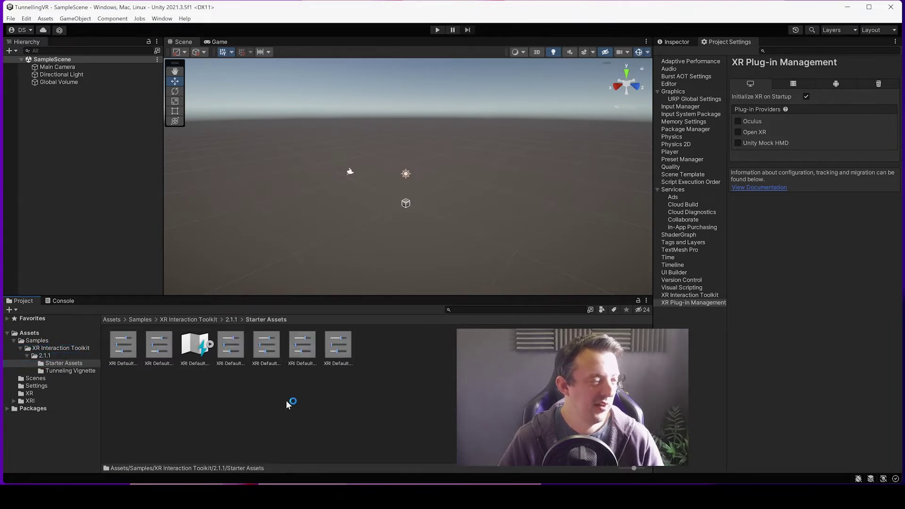
Add the XRI Default Left Controller preset as the ActionBasedController default.
click(238, 349)
click(673, 44)
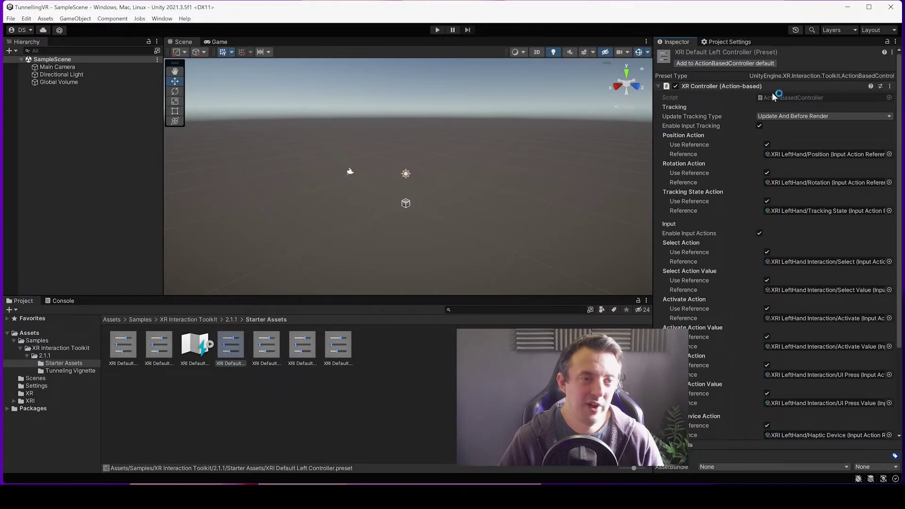
click(736, 64)
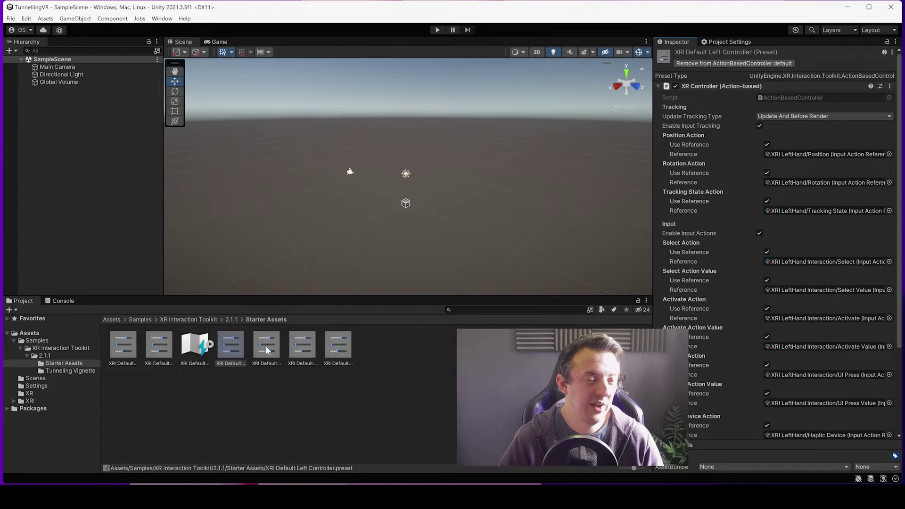
click(265, 346)
Add the XRI Default Right Controller preset as the ActionBasedController default.
click(728, 63)
click(10, 18)
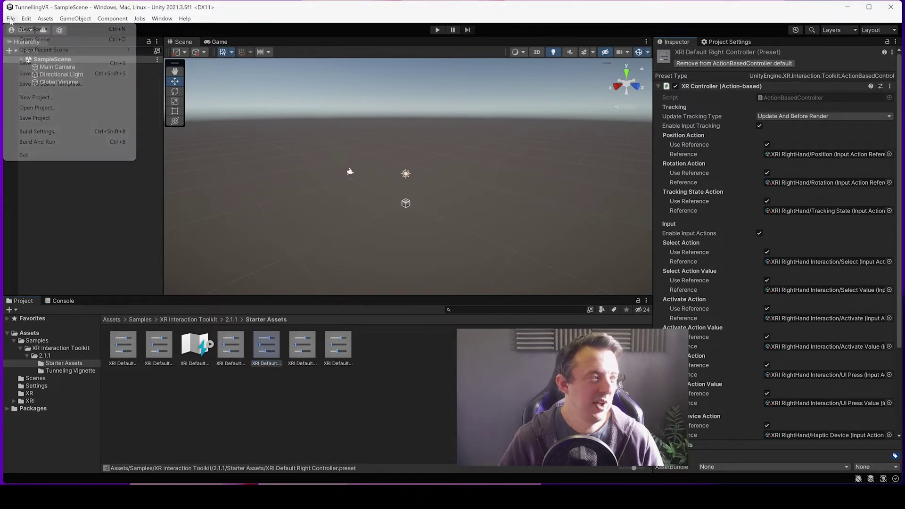
click(38, 132)
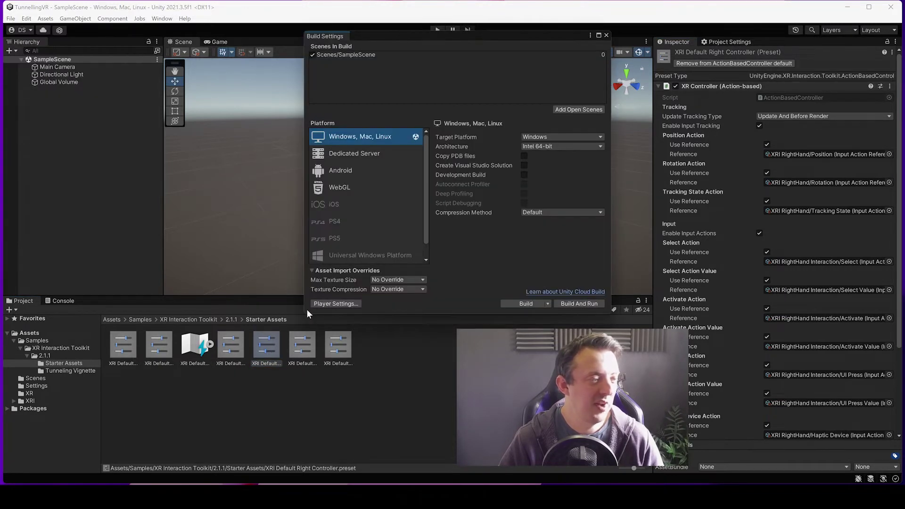
Enable OpenXR as the Windows, Mac, Linux provider in XR Plug-in Management.
click(336, 304)
click(606, 36)
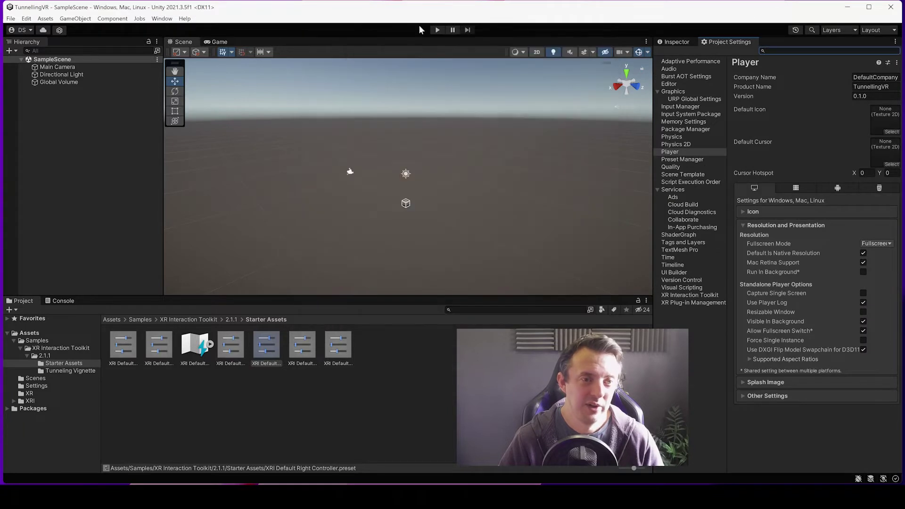
click(692, 303)
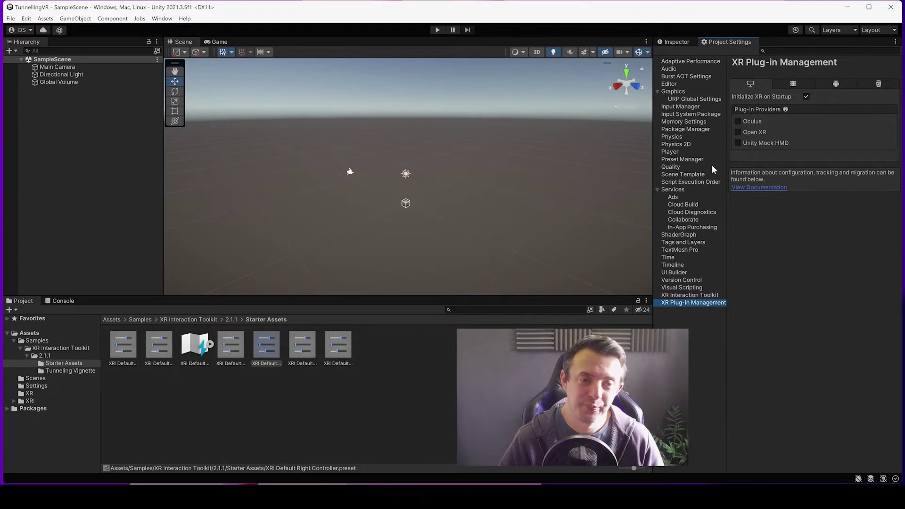
click(738, 132)
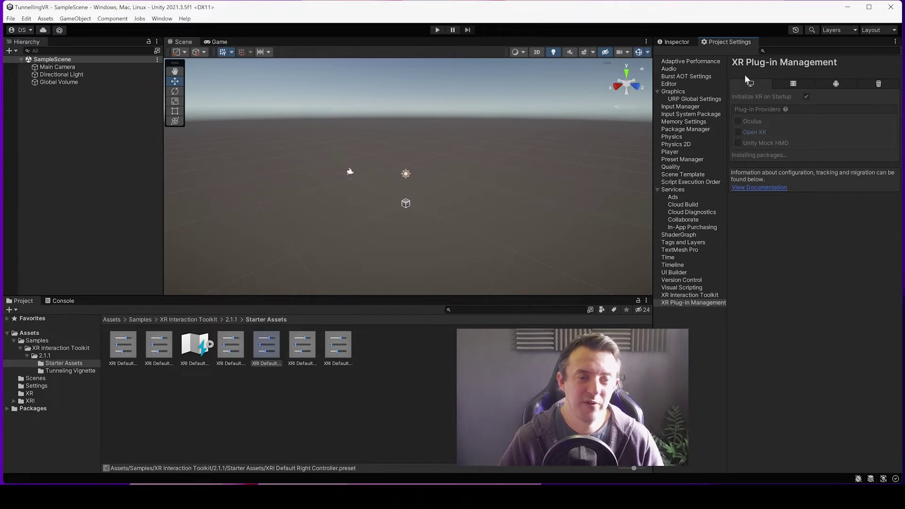
Enable OpenXR as the Android plug-in provider and review the validation issue.
click(837, 83)
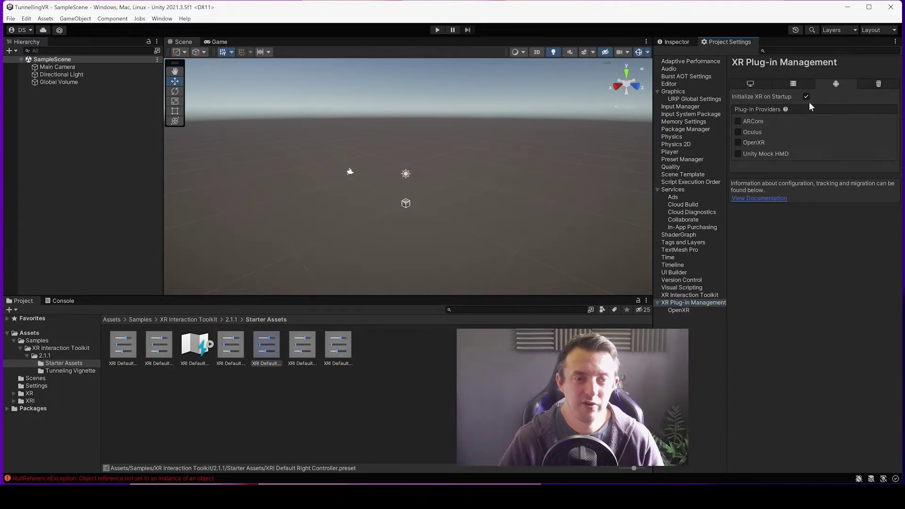
click(738, 142)
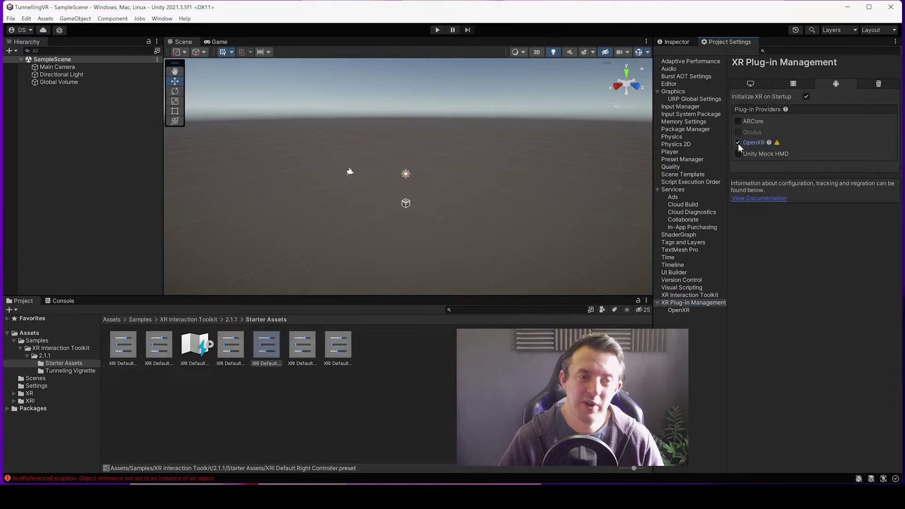
click(776, 143)
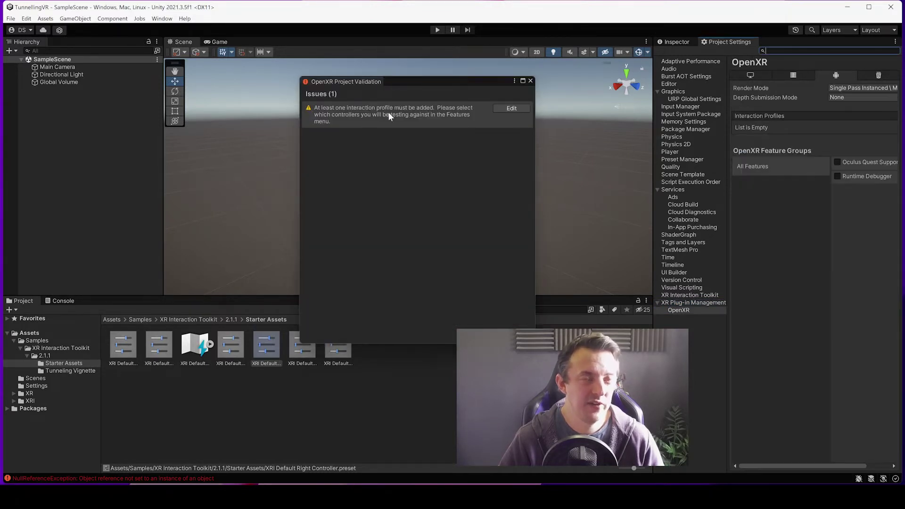
click(530, 80)
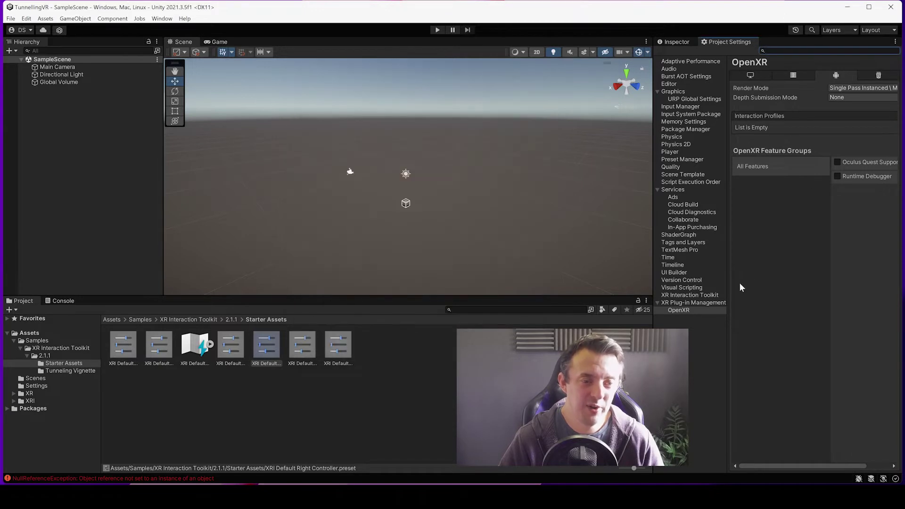
Add the Oculus Touch Controller Profile and enable Oculus Quest Support for Android OpenXR.
click(697, 303)
click(683, 312)
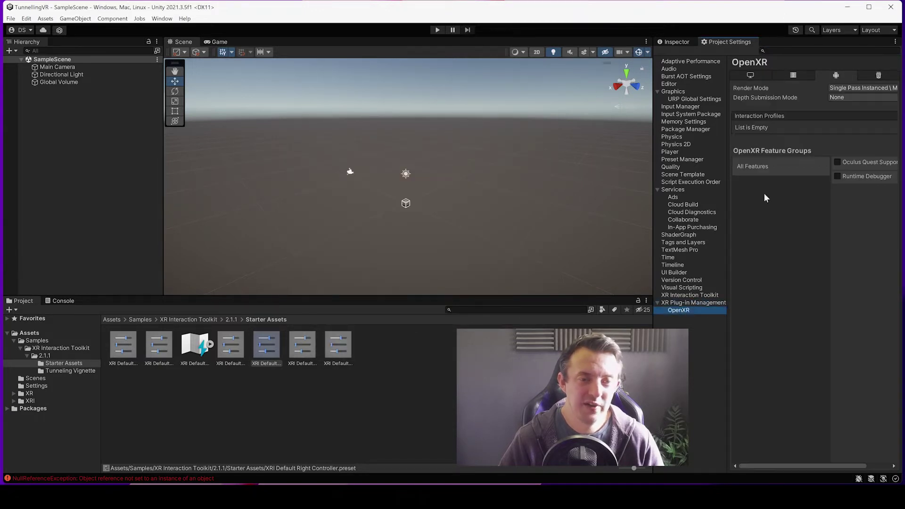
drag(653, 142, 613, 142)
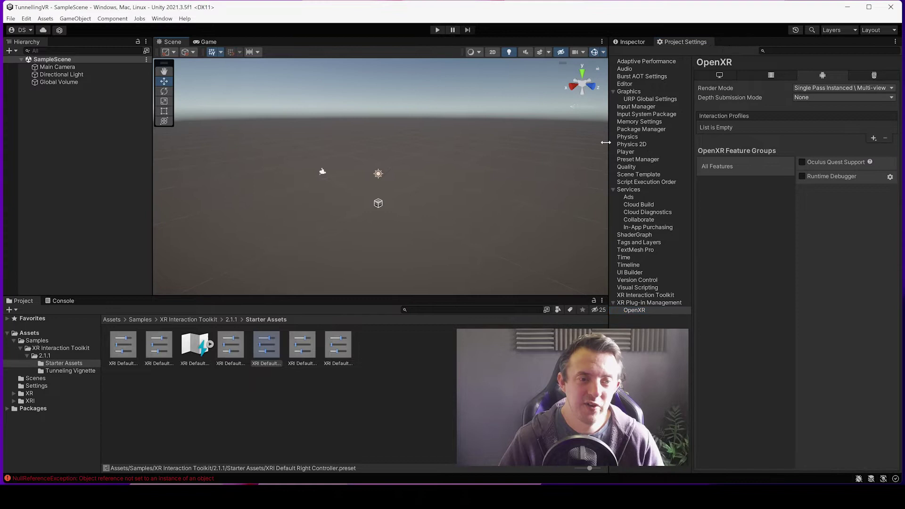
click(873, 138)
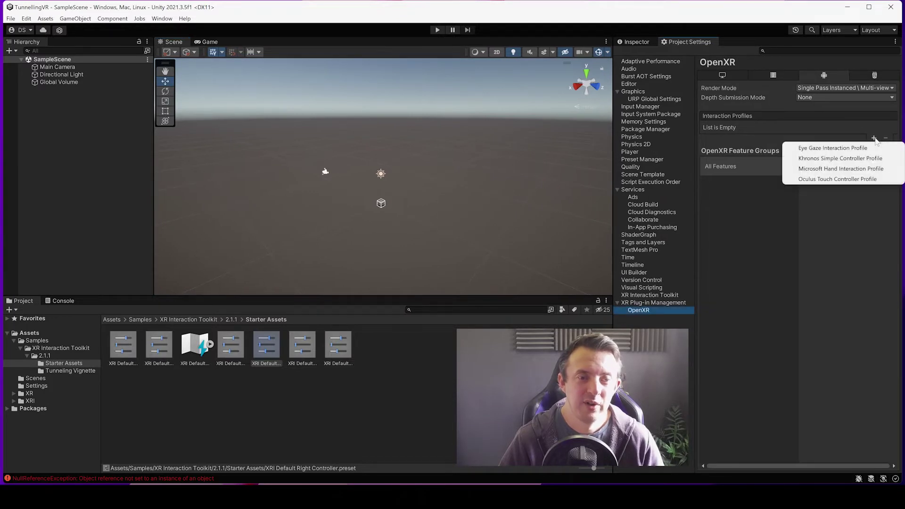
click(835, 179)
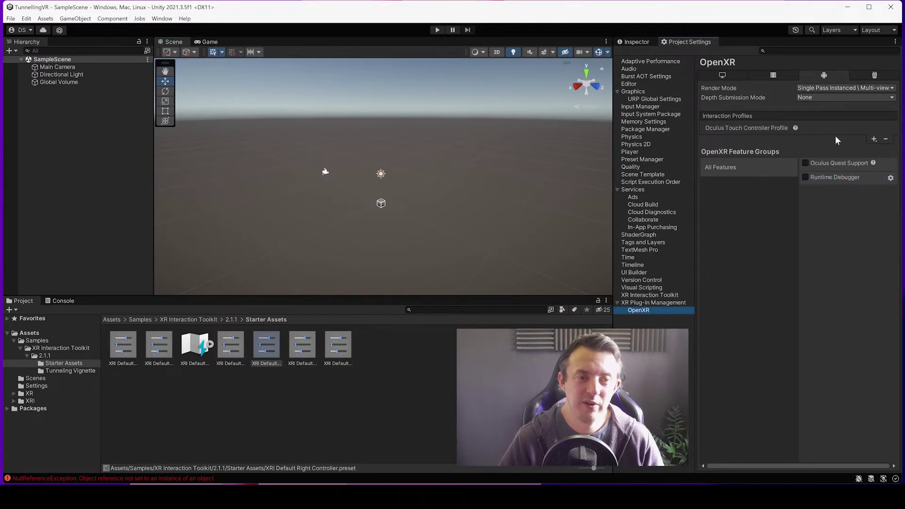
click(805, 163)
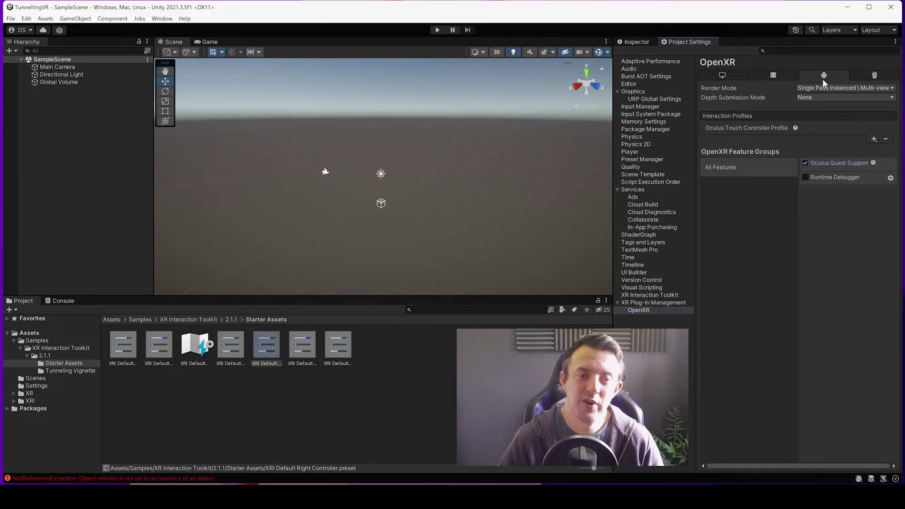
Add the Oculus Touch Controller Profile to the desktop OpenXR settings too.
click(711, 74)
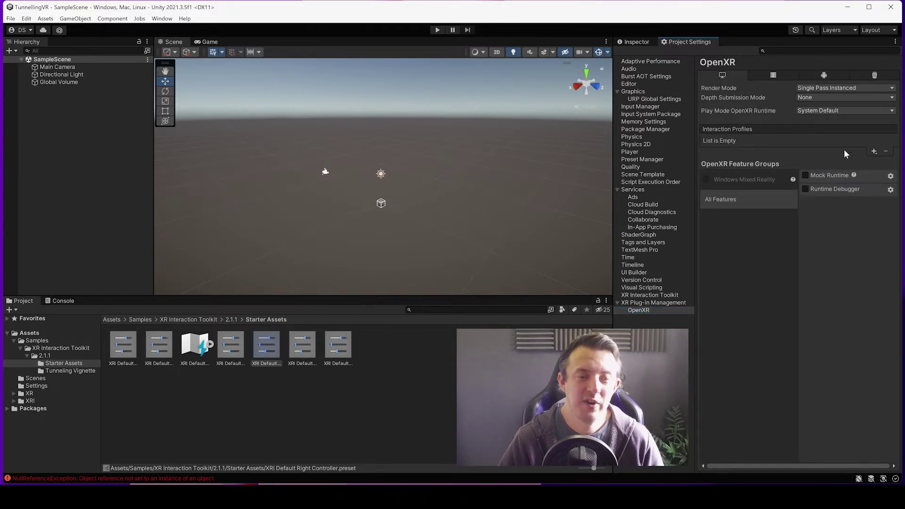
click(873, 152)
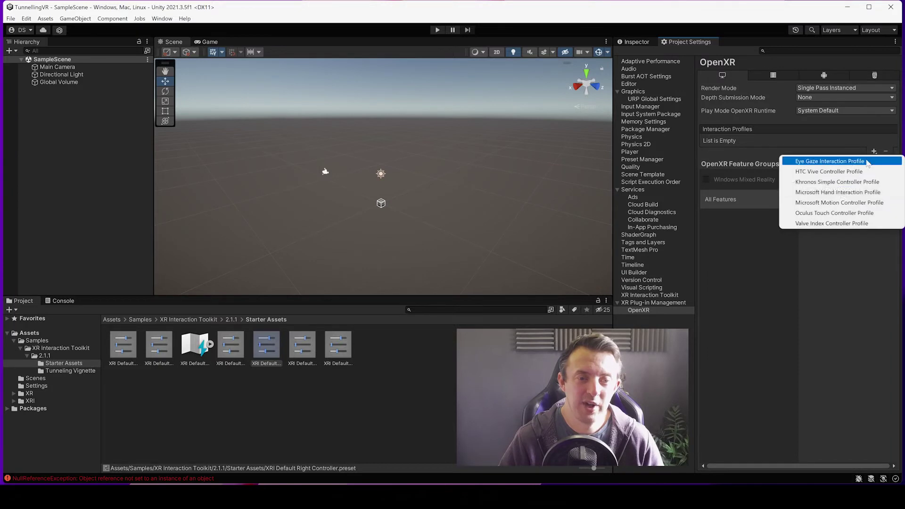
click(835, 214)
click(648, 302)
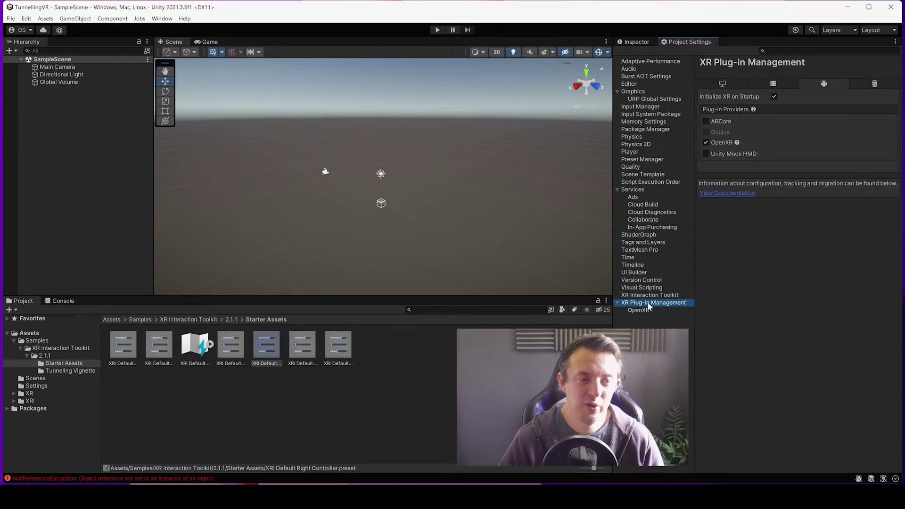
click(631, 310)
drag(611, 274, 685, 146)
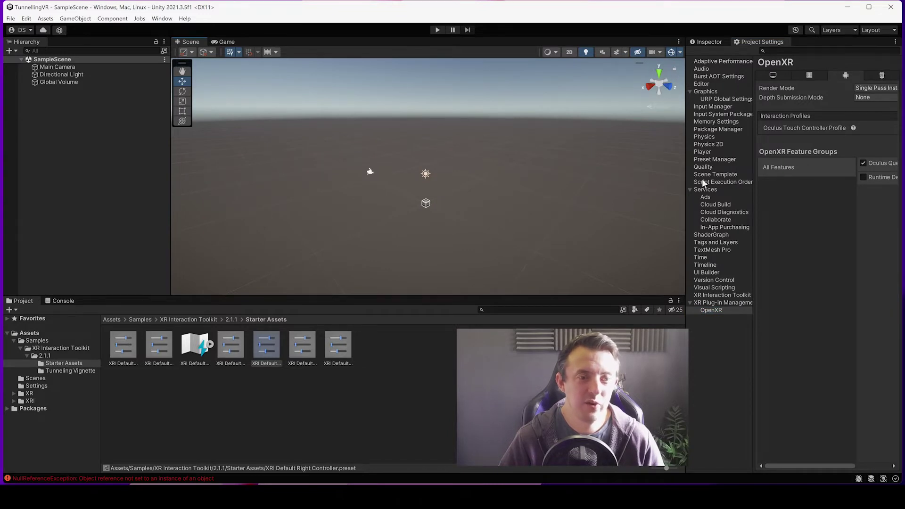
In Preset Manager, filter the right controller preset by 'Right' and the left by 'Left'.
click(709, 159)
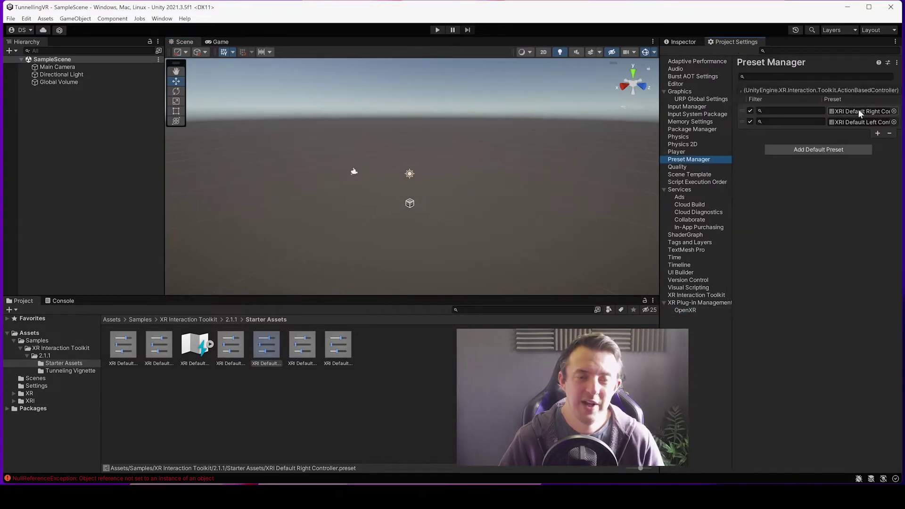
click(792, 111)
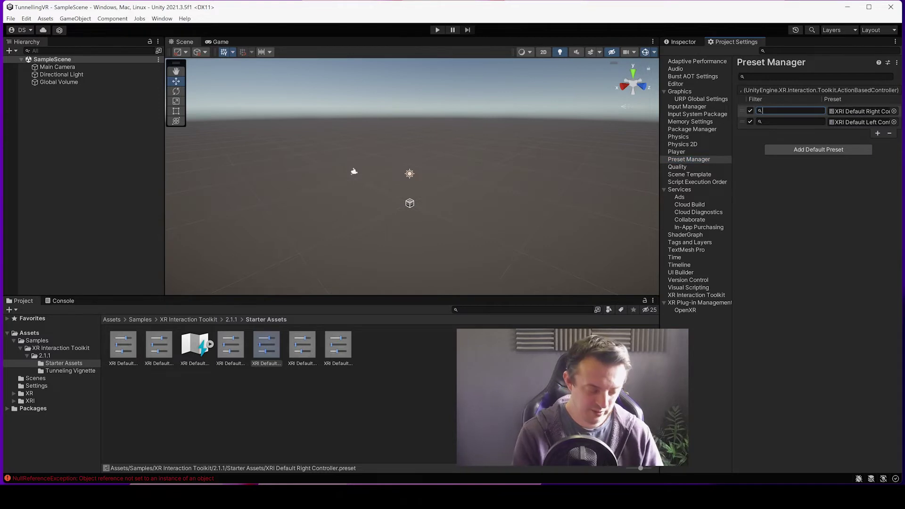
text(Right)
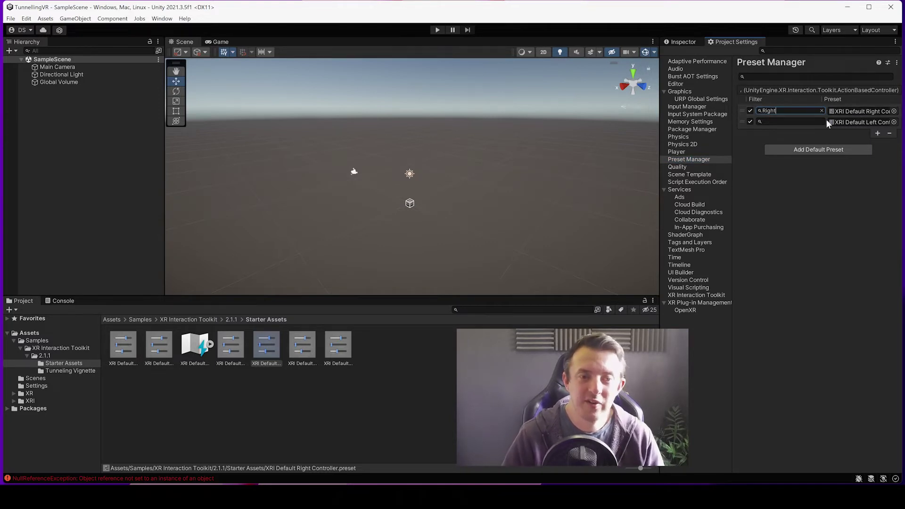
click(792, 121)
text(Left)
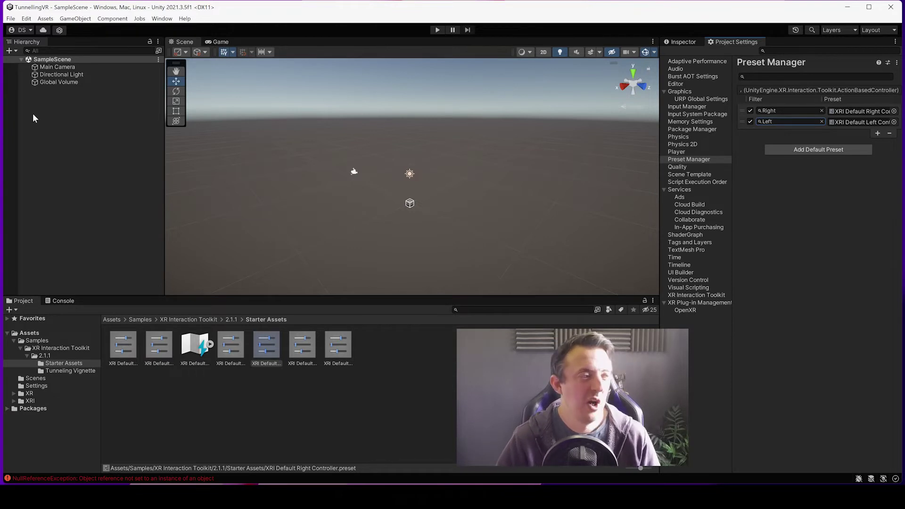
Delete the Main Camera from the scene.
click(102, 95)
click(66, 68)
key(Delete)
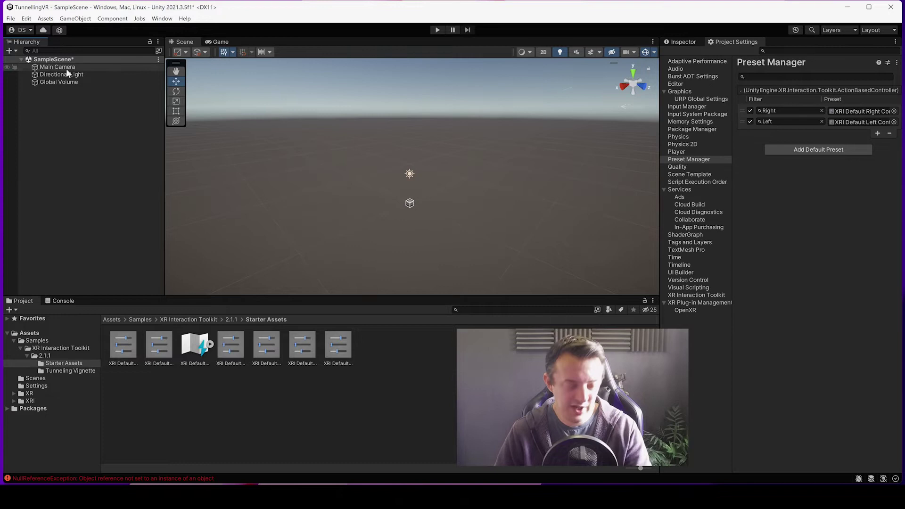
Add an XR Origin (VR) with Floor tracking origin mode at position 0,0,0.
right_click(75, 123)
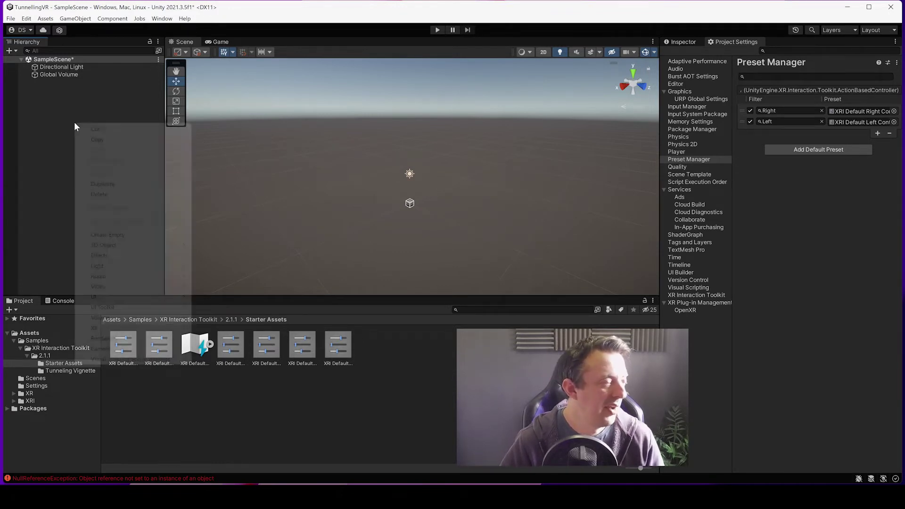
mouse_move(124, 331)
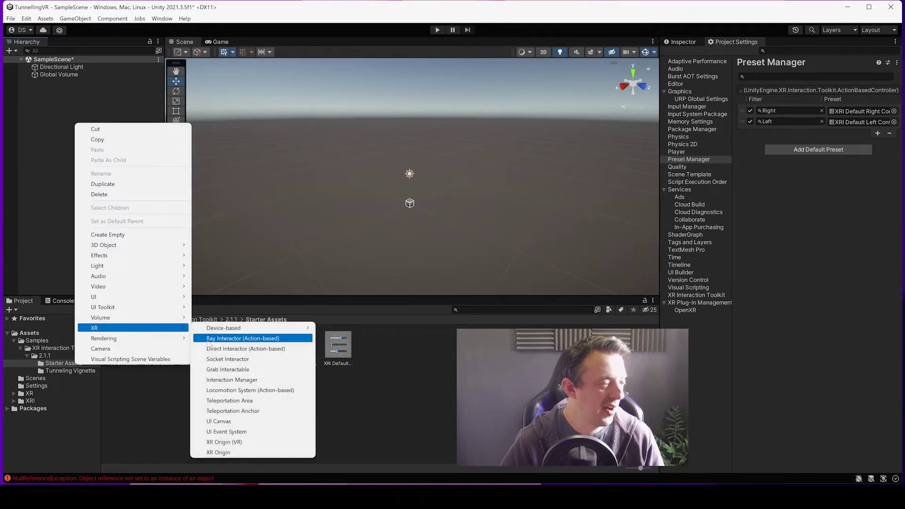
click(228, 442)
click(801, 172)
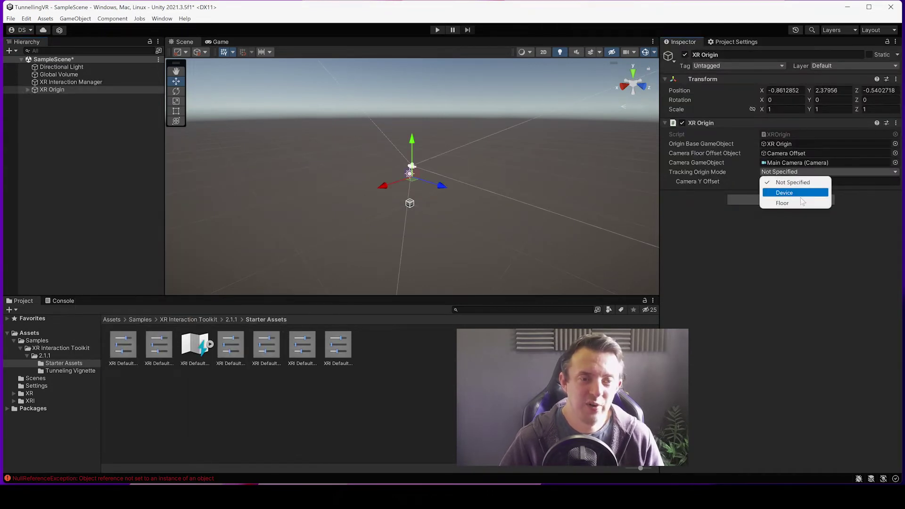
click(798, 203)
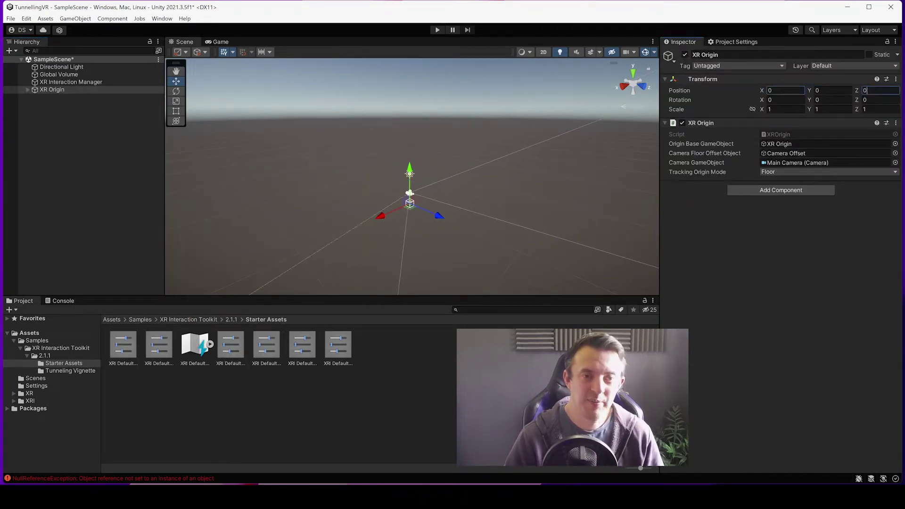
click(81, 98)
click(82, 82)
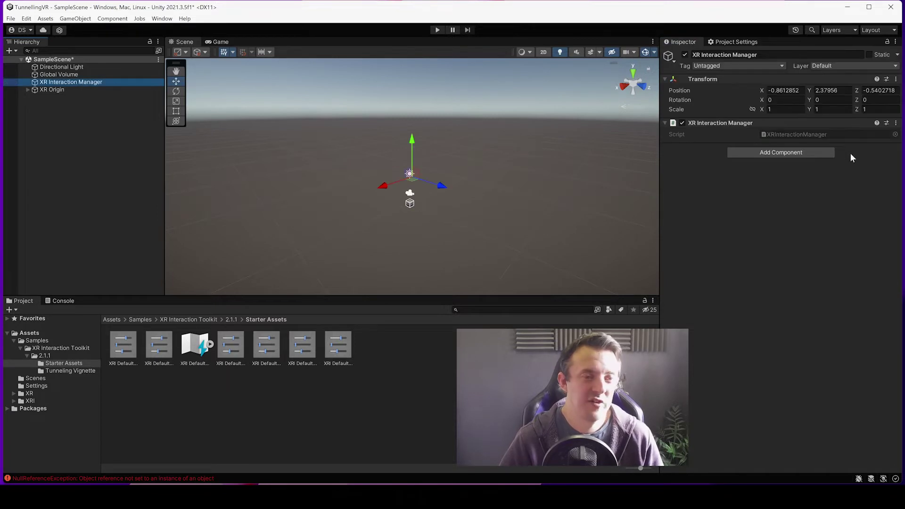
Add an Input Action Manager component to XR Interaction Manager with 1 action asset.
click(796, 153)
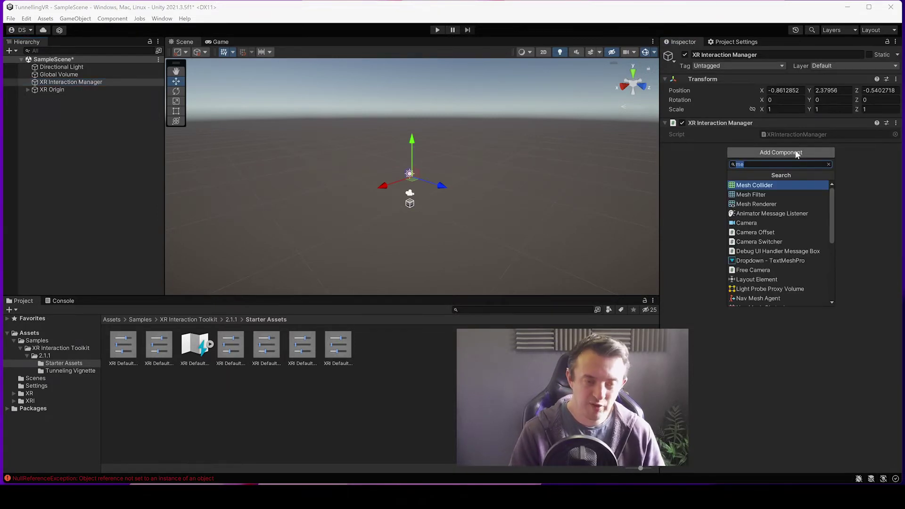
text(input)
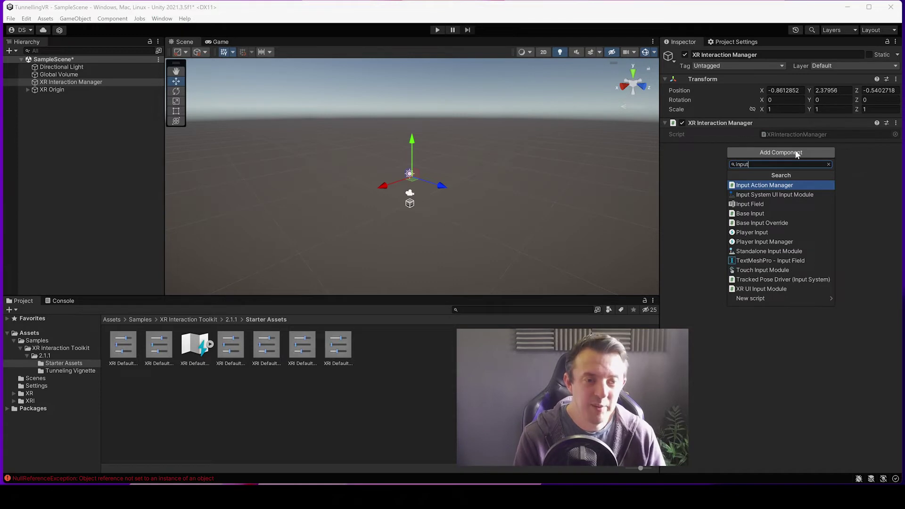
key(Return)
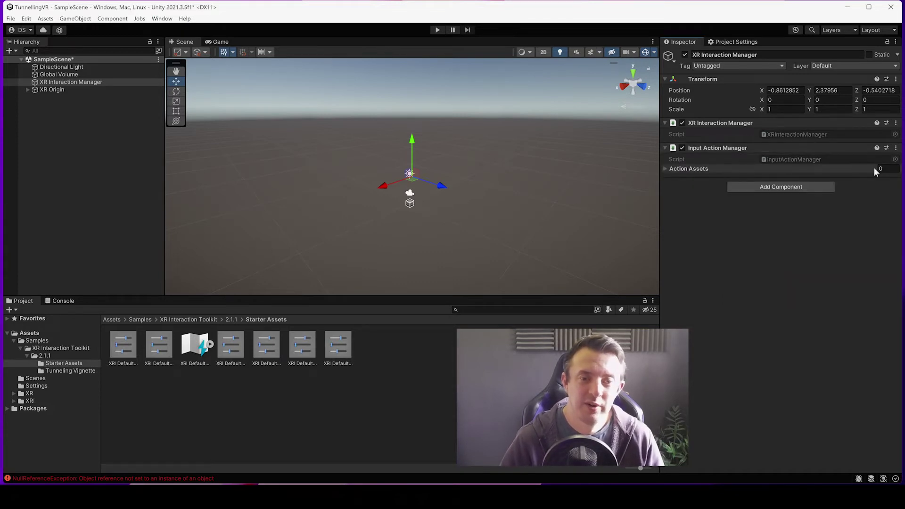
text(1)
key(Return)
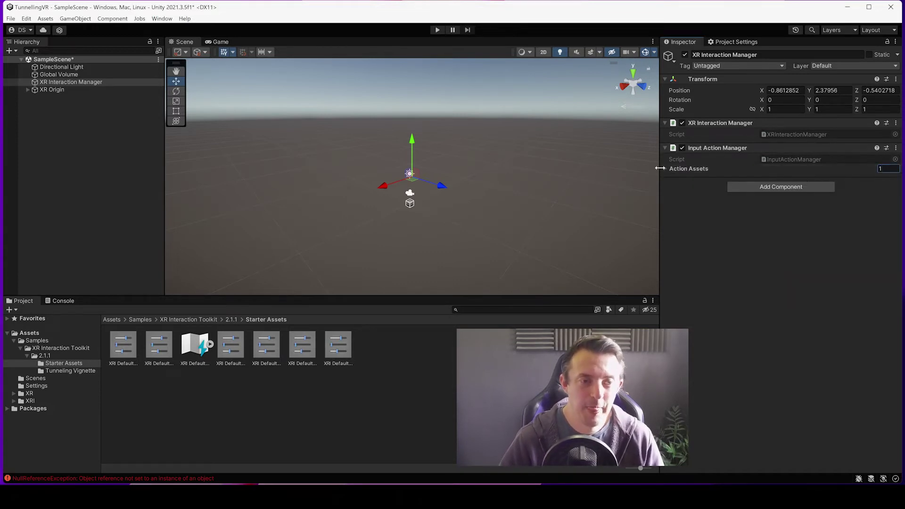
Assign XRI Default Input Actions to Element 0 and save the scene.
click(664, 168)
click(894, 176)
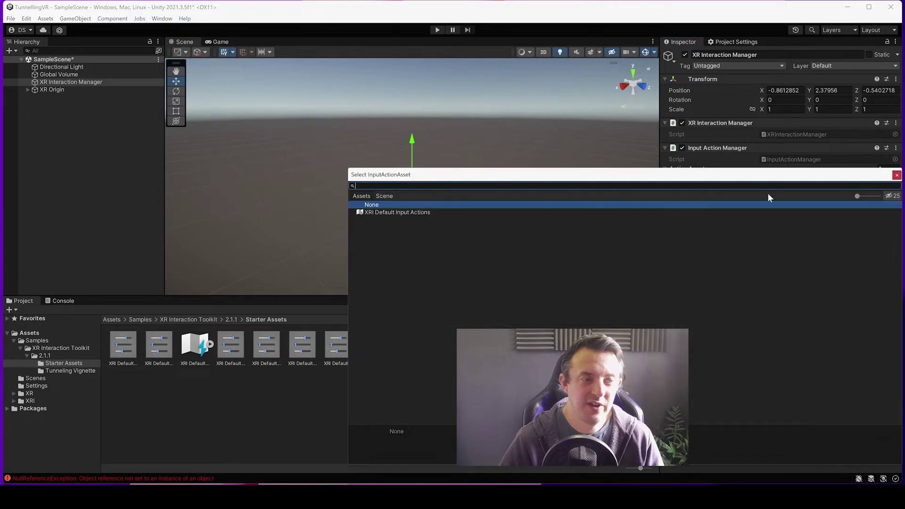
double_click(413, 212)
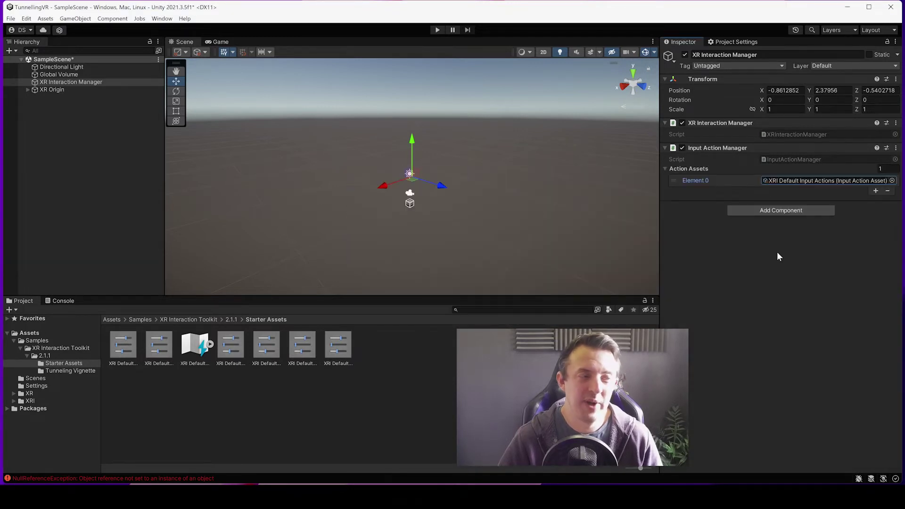
click(112, 148)
key(ctrl+s)
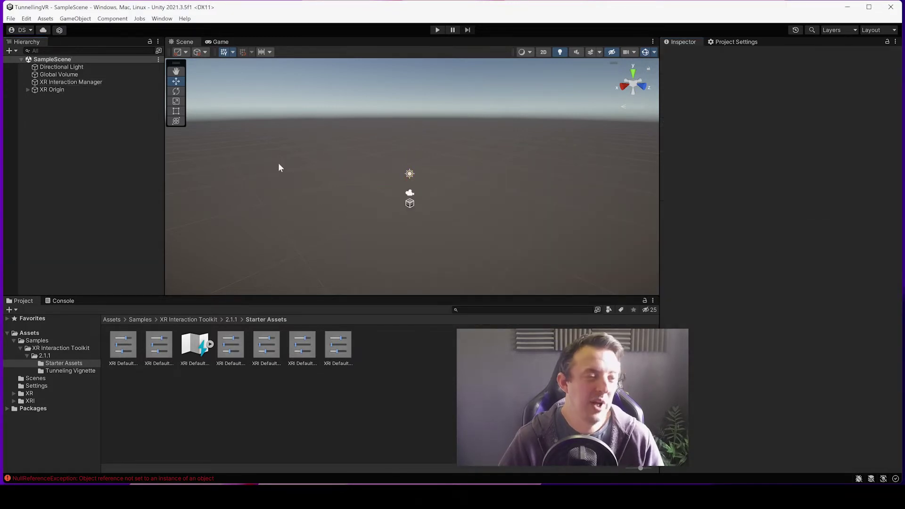
Add a 3D Plane as the floor and switch to the scale tool.
right_click(38, 117)
mouse_move(126, 239)
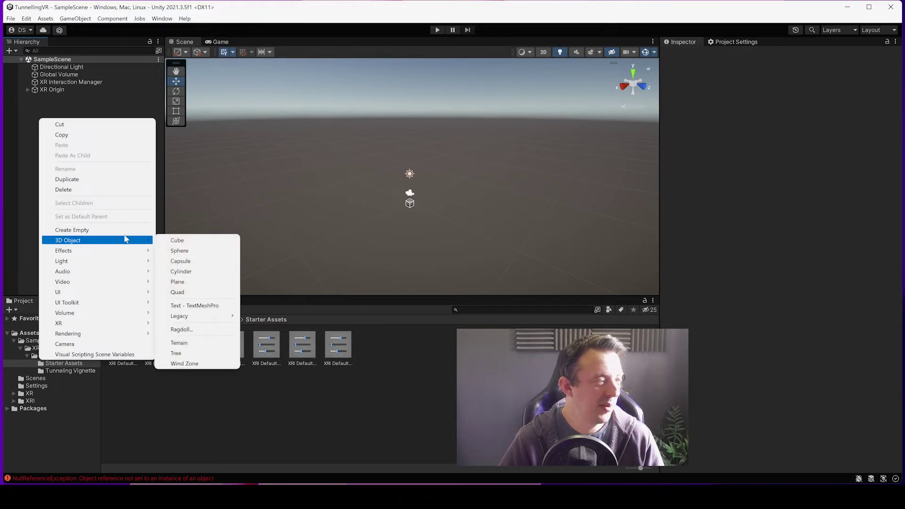
click(221, 281)
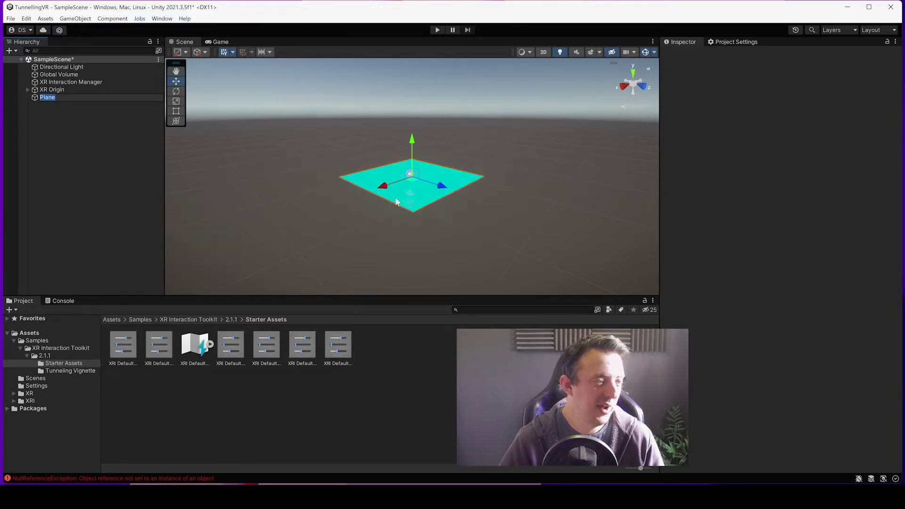
click(128, 118)
key(r)
Add a cube named w, move it beside the plane, and duplicate it twice.
right_click(78, 174)
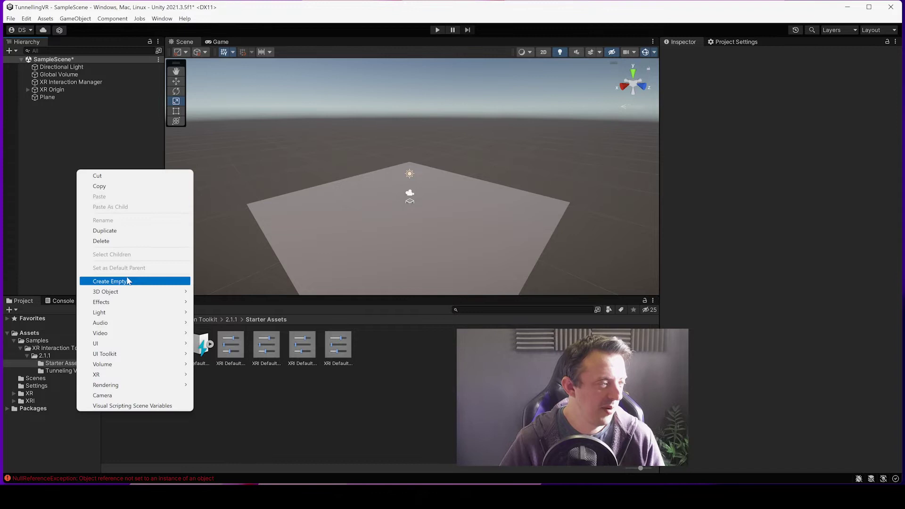
mouse_move(128, 290)
click(233, 291)
text(w)
key(Return)
key(w)
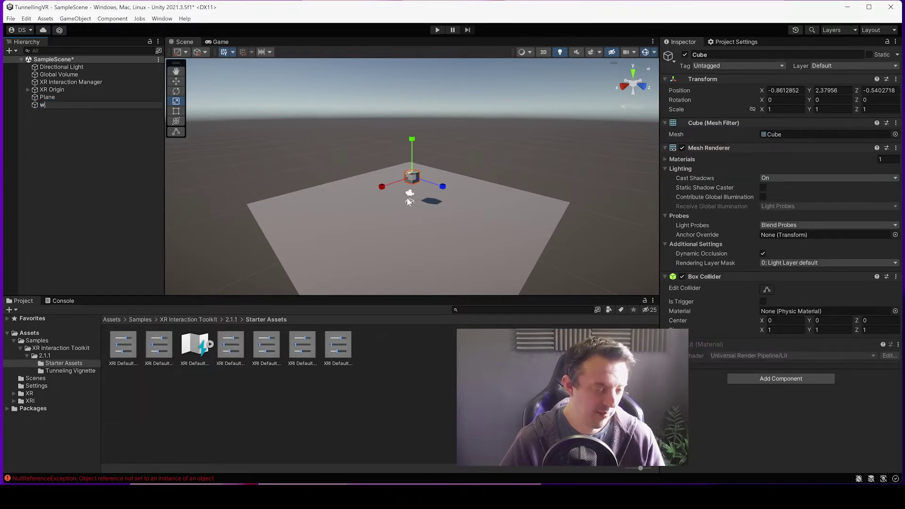
key(ctrl+d)
drag(412, 189, 434, 188)
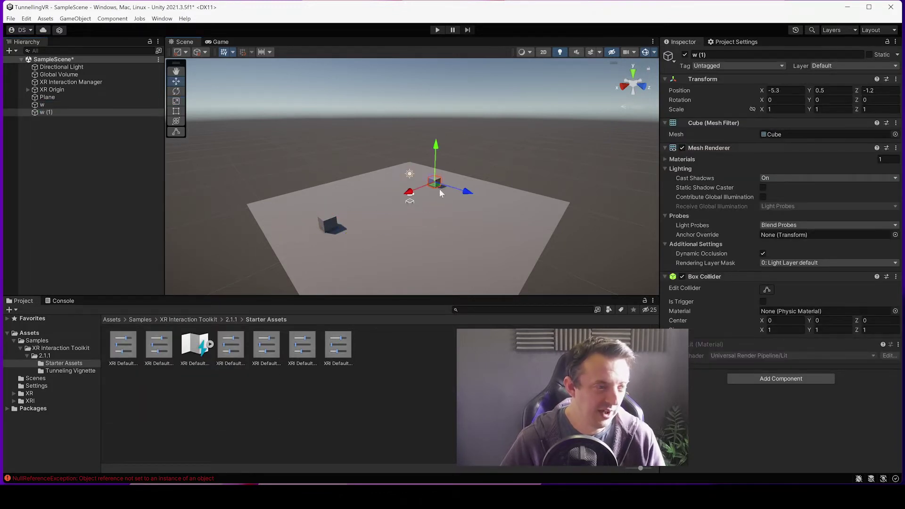
key(ctrl+d)
Create an empty object 'art', parent the plane and three w cubes under it, and save.
right_click(86, 166)
click(126, 272)
text(art)
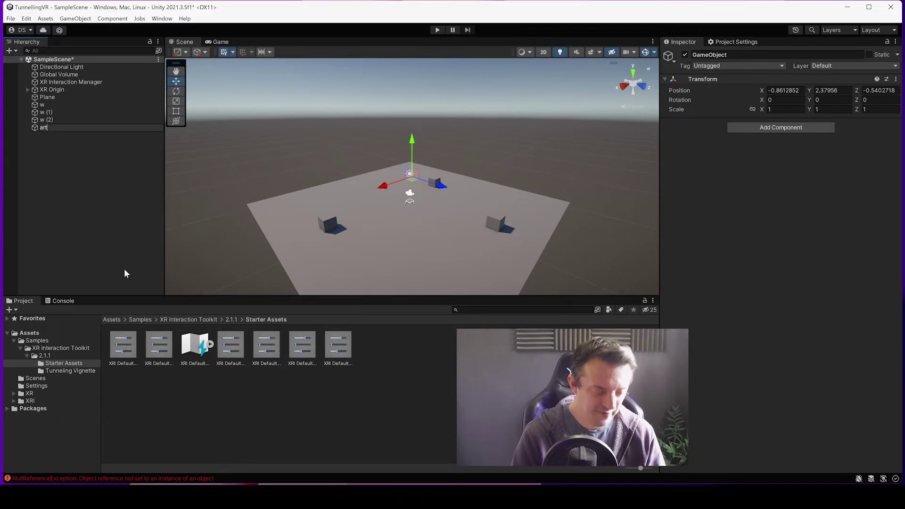
key(Return)
click(68, 121)
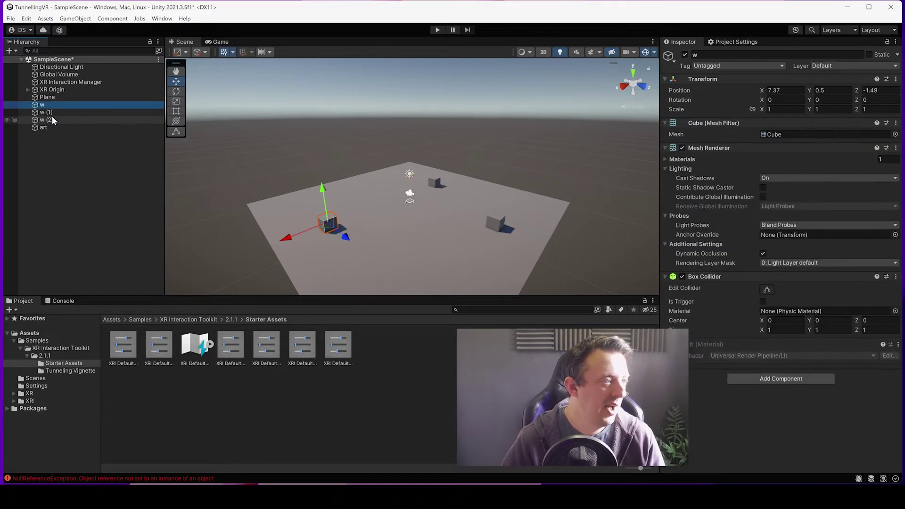
shift+click(49, 113)
shift+click(46, 103)
drag(46, 102, 43, 127)
click(156, 293)
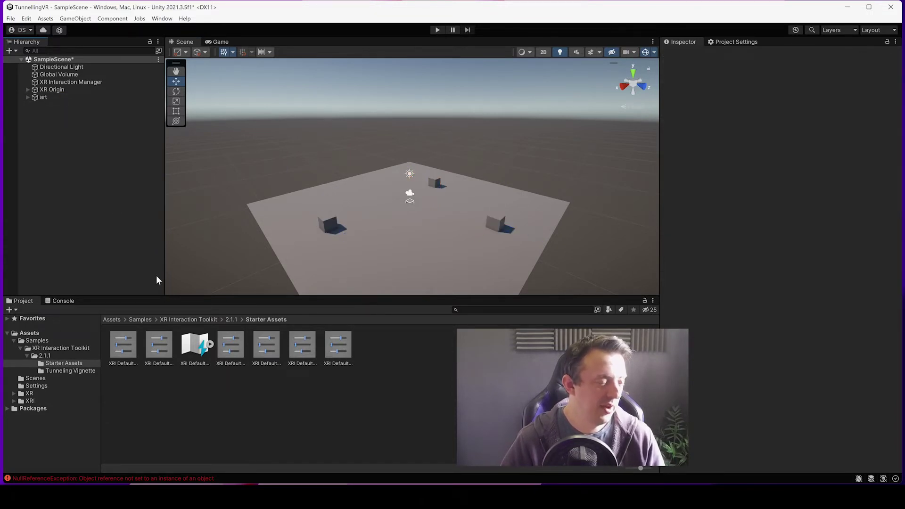
key(ctrl+s)
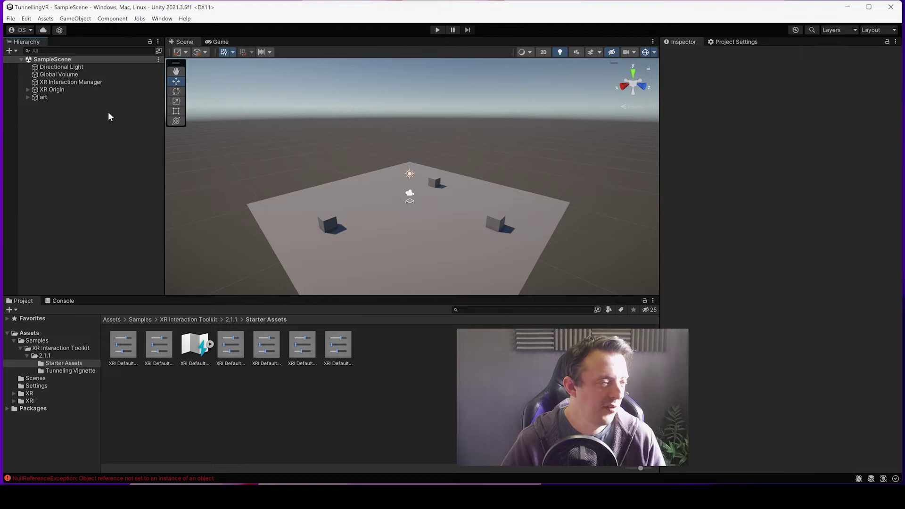
Add a Locomotion System (Action-based) and drag it just below Global Volume.
right_click(74, 163)
mouse_move(132, 371)
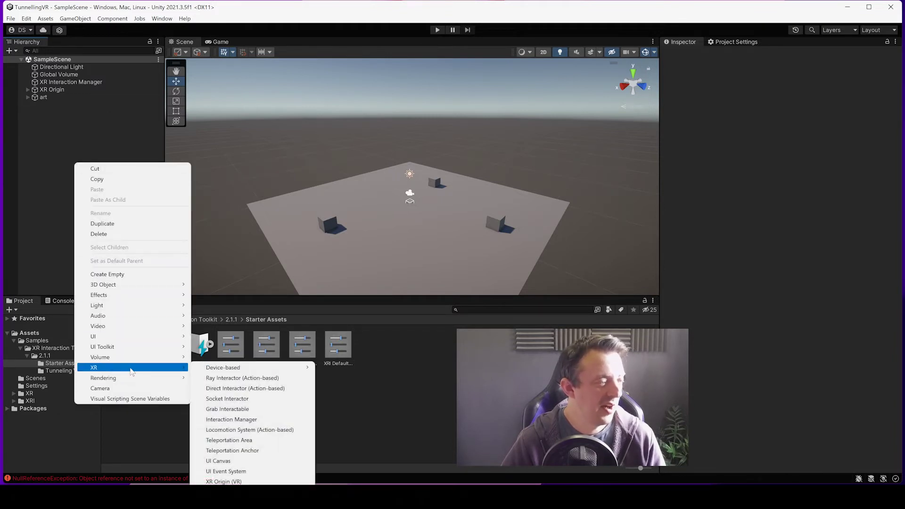
click(249, 429)
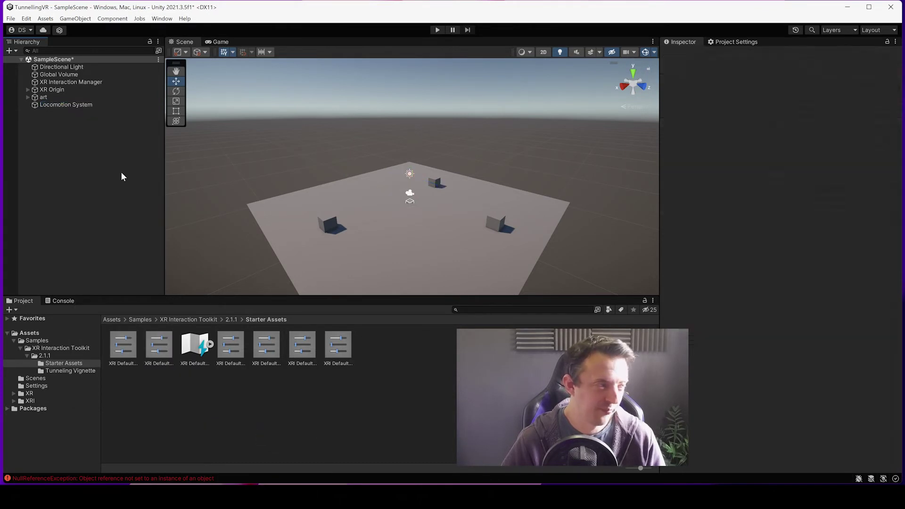
drag(69, 103, 70, 82)
click(66, 109)
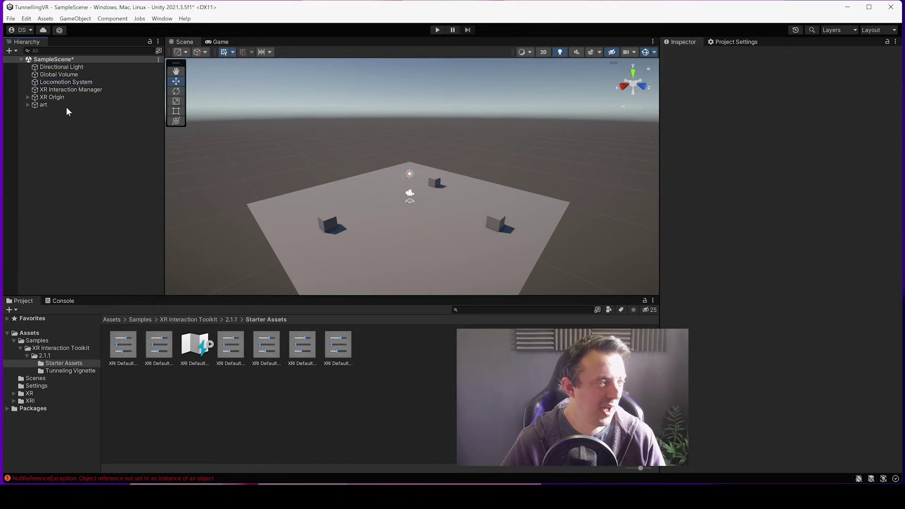
click(69, 83)
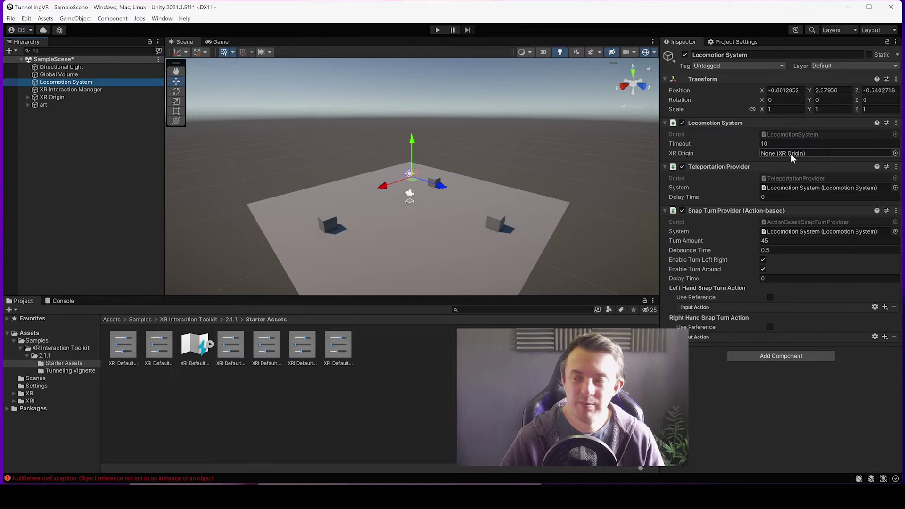
Assign XR Origin to the Locomotion System and bind left-hand snap turn to XRI LeftHand Locomotion/Turn.
drag(52, 98, 792, 157)
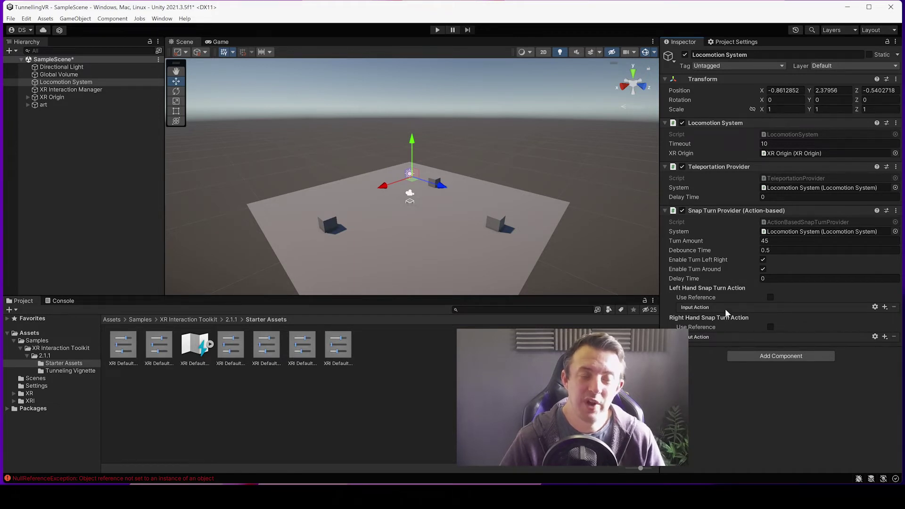
click(770, 297)
click(895, 306)
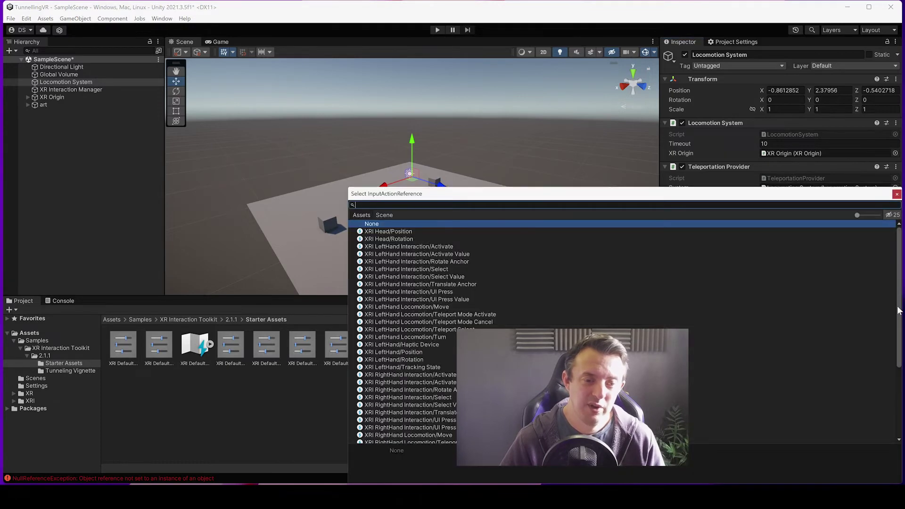
click(896, 194)
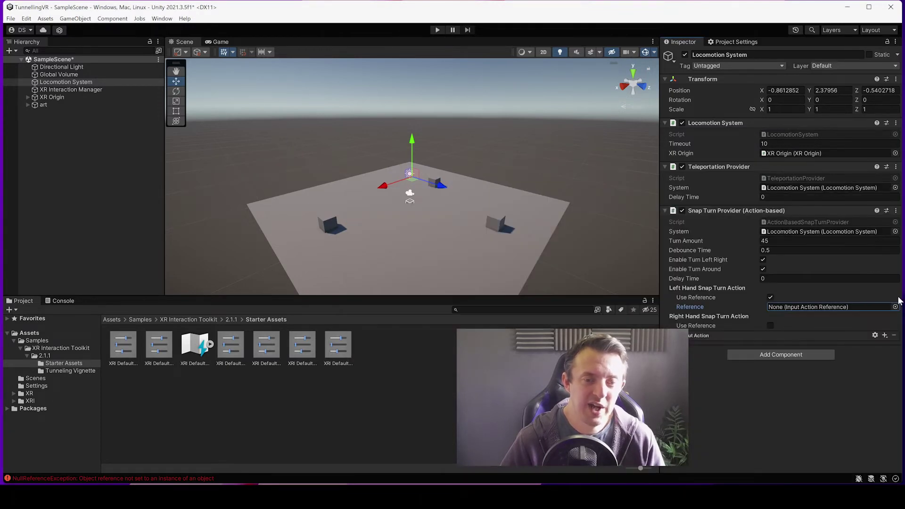
click(895, 307)
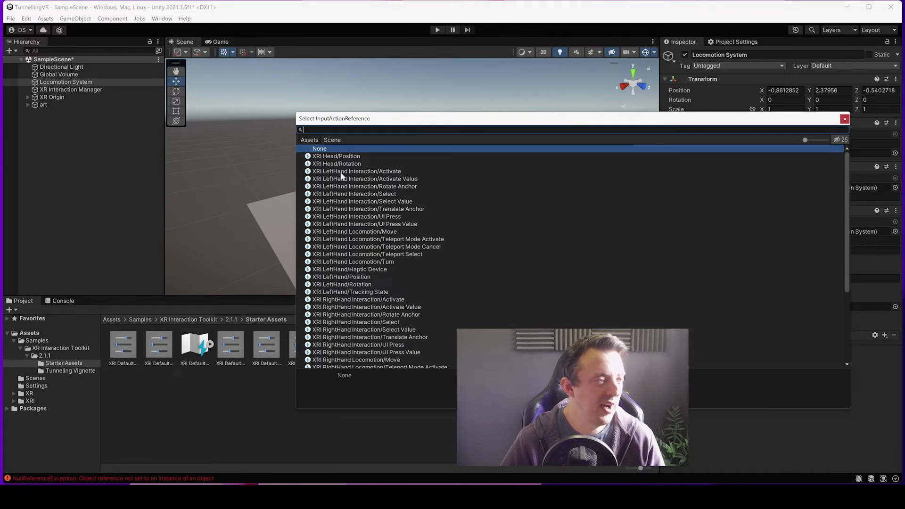
double_click(372, 261)
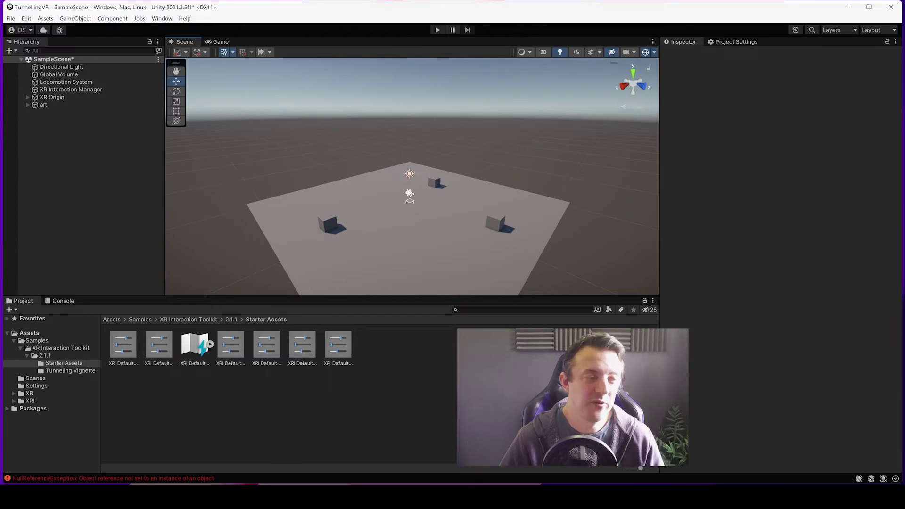
Add an action-based Continuous Move Provider component to the Locomotion System object.
click(69, 83)
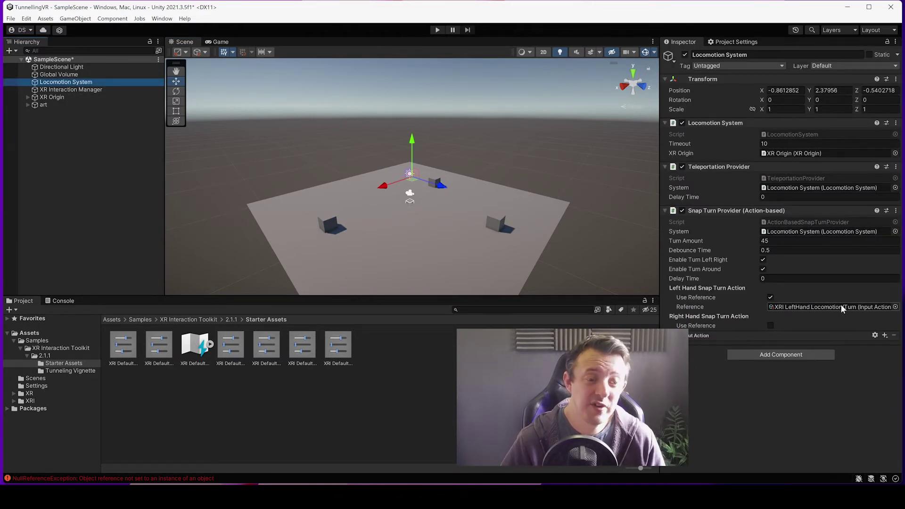
click(780, 354)
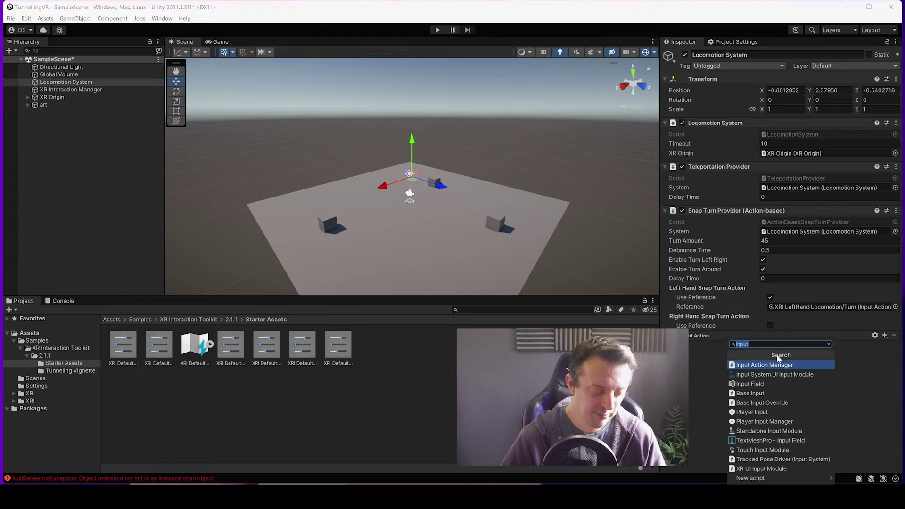
text(contr)
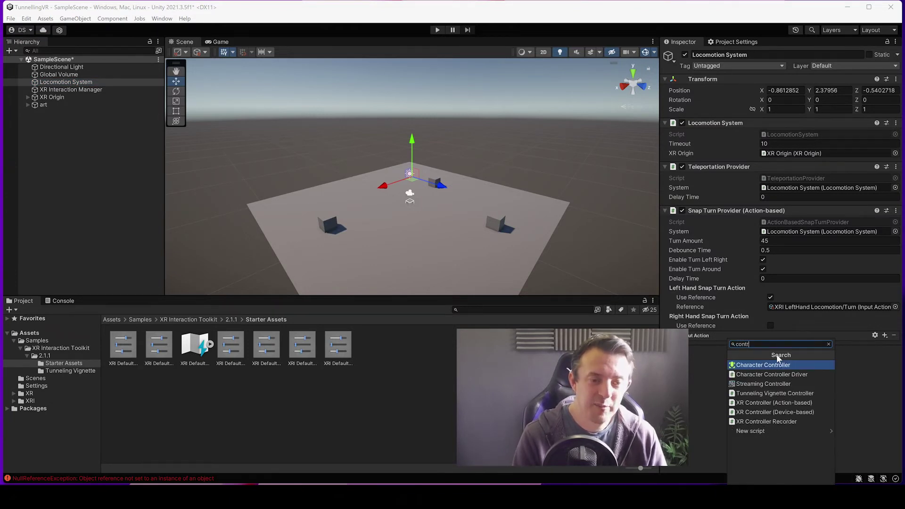
key(BackSpace)
text(inu)
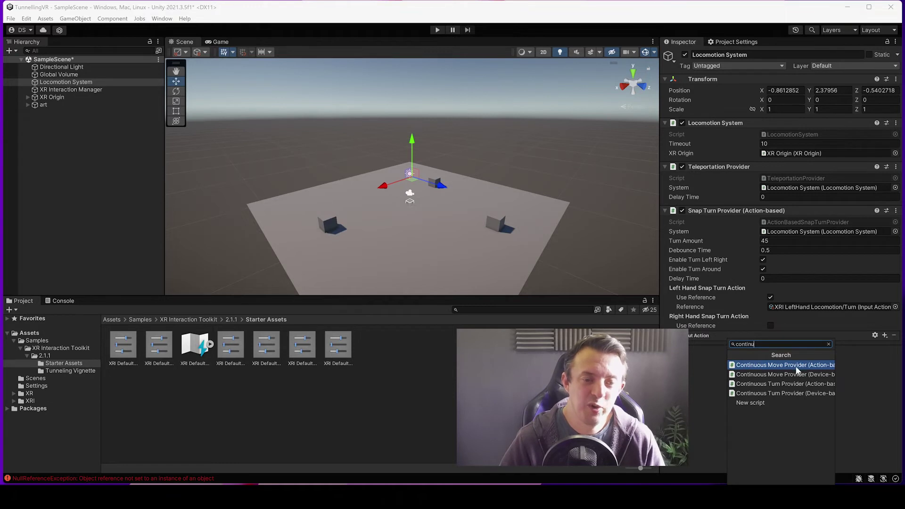
click(813, 366)
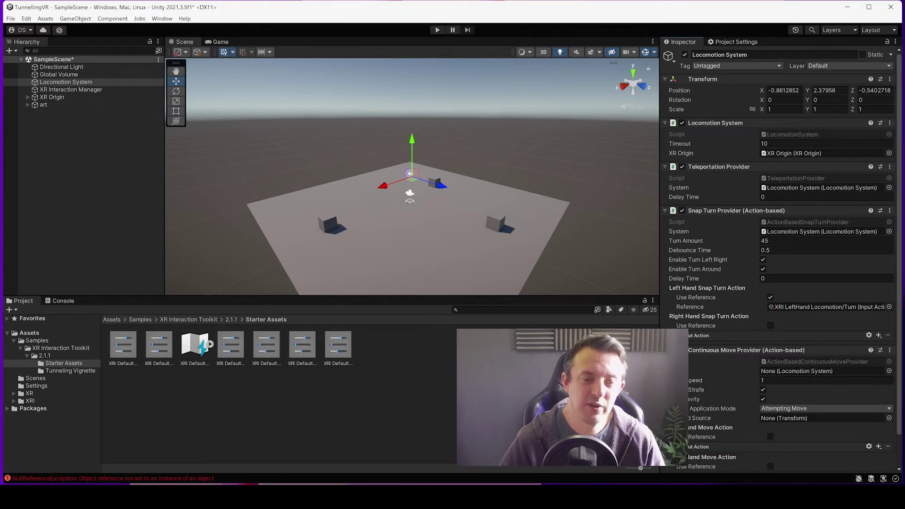
Give the move provider the Locomotion System and the XRI RightHand Locomotion/Move right-hand action.
scroll(726, 98, down, 2)
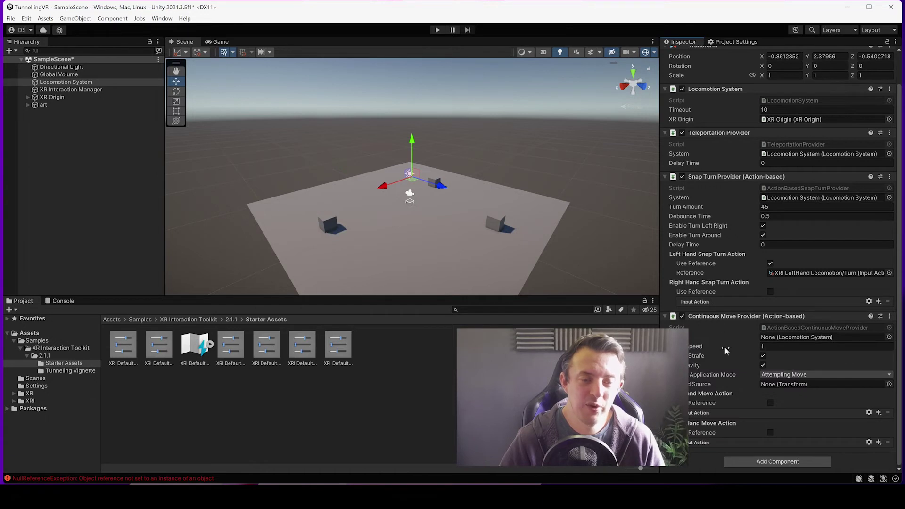
drag(716, 89, 797, 339)
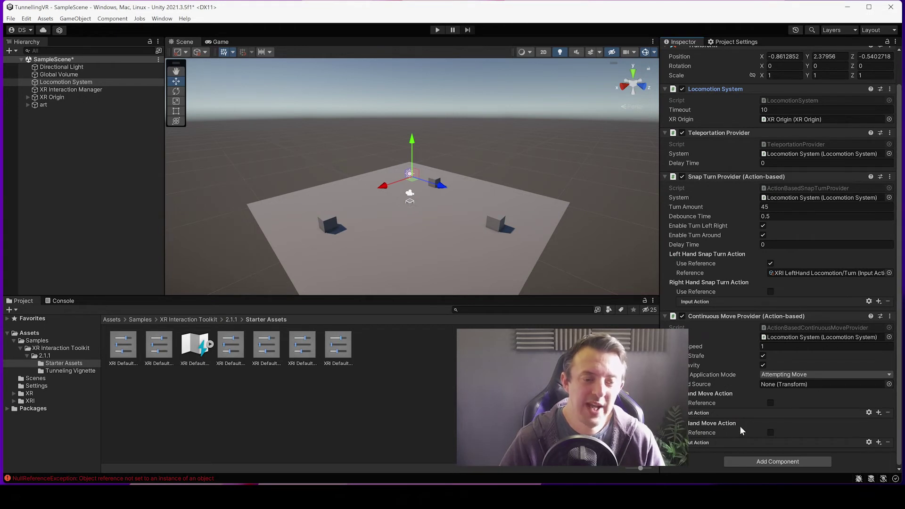
click(770, 432)
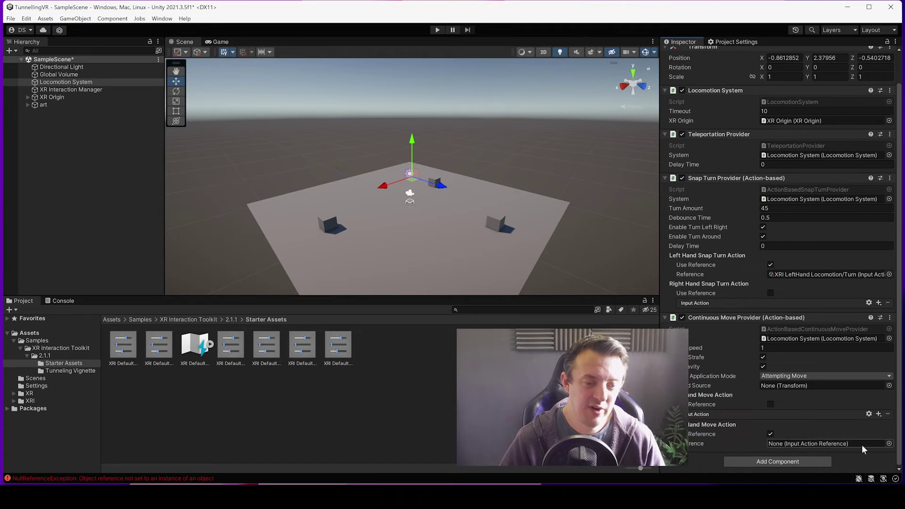
click(889, 443)
drag(674, 197, 581, 15)
scroll(360, 205, down, 3)
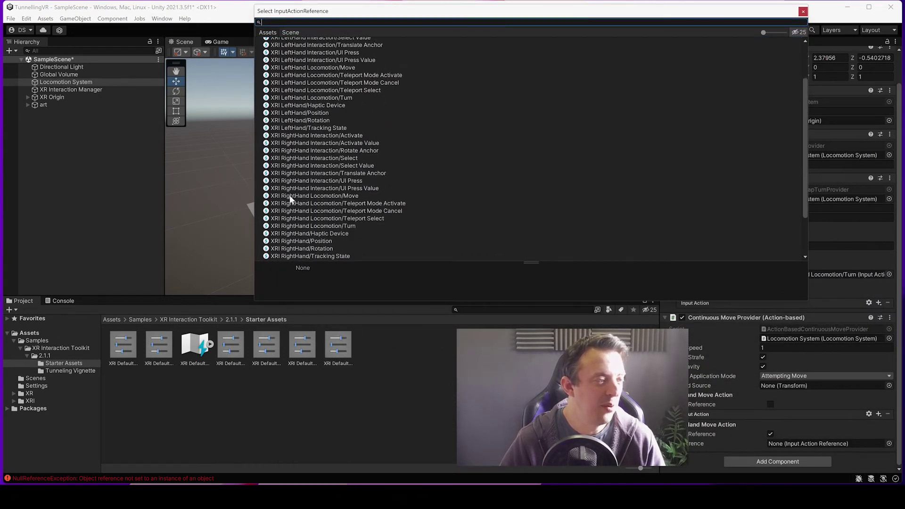
double_click(343, 195)
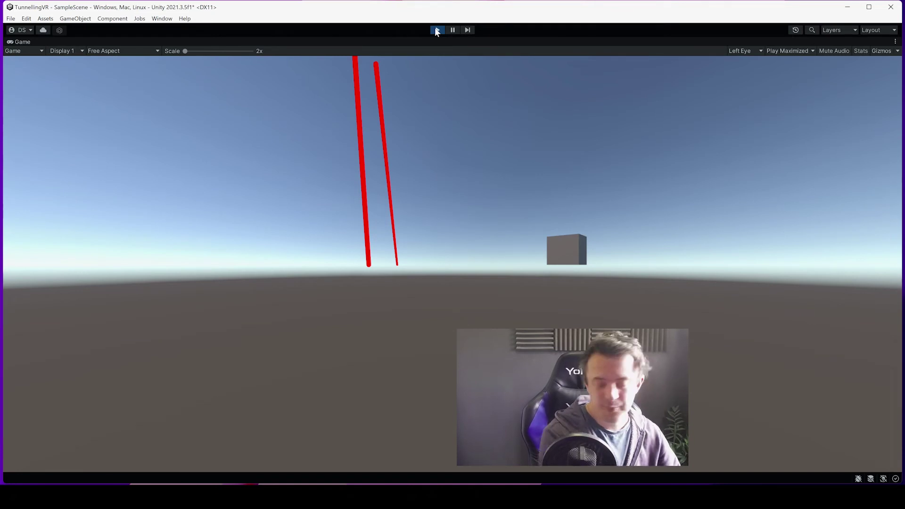
Stop Play mode after testing continuous movement in the headset.
click(437, 30)
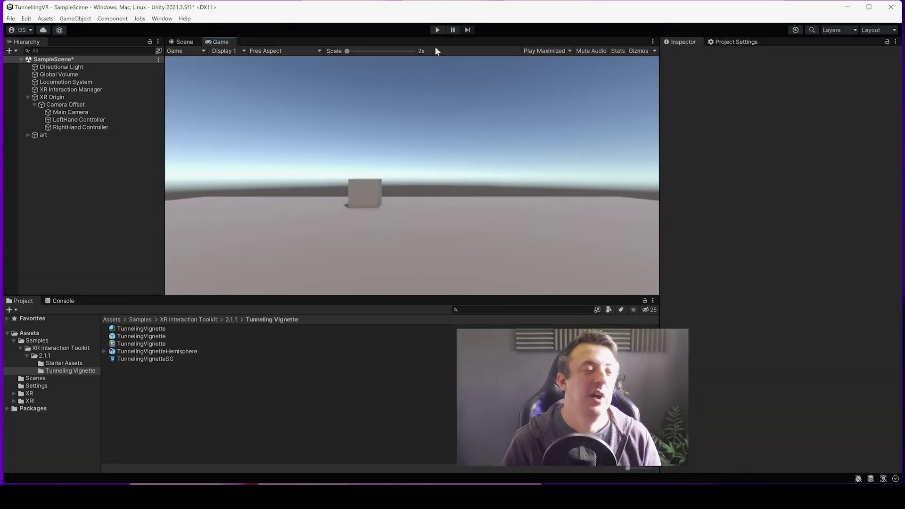
Switch to the Scene view and browse to XR Interaction Toolkit's Tunneling Vignette sample folder, shown as thumbnails.
click(183, 42)
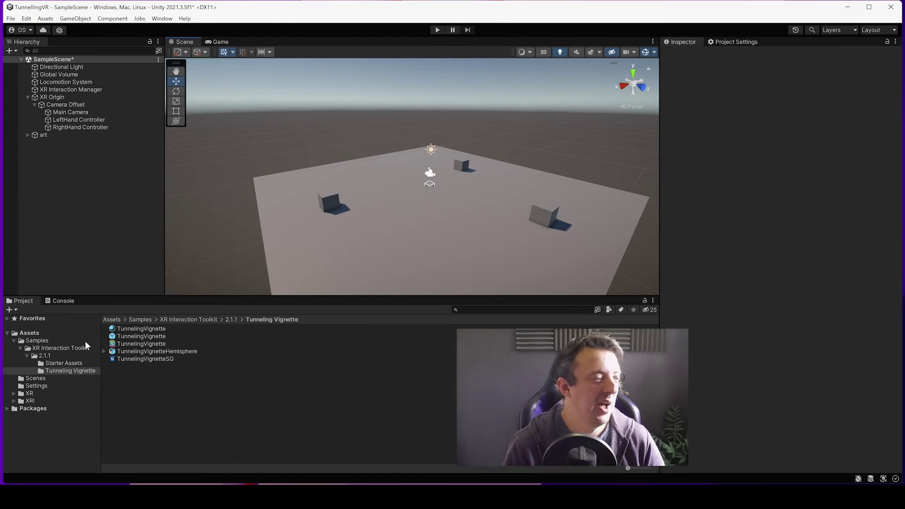
click(56, 348)
click(34, 334)
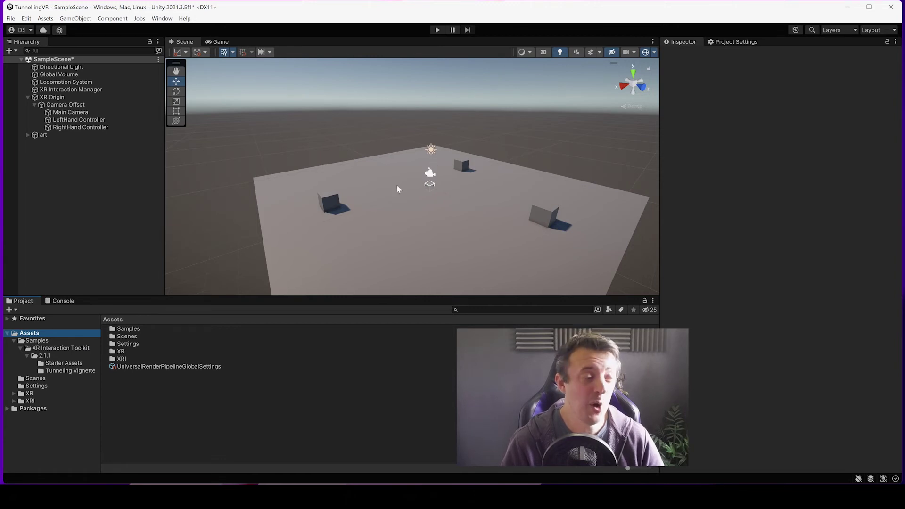
click(66, 113)
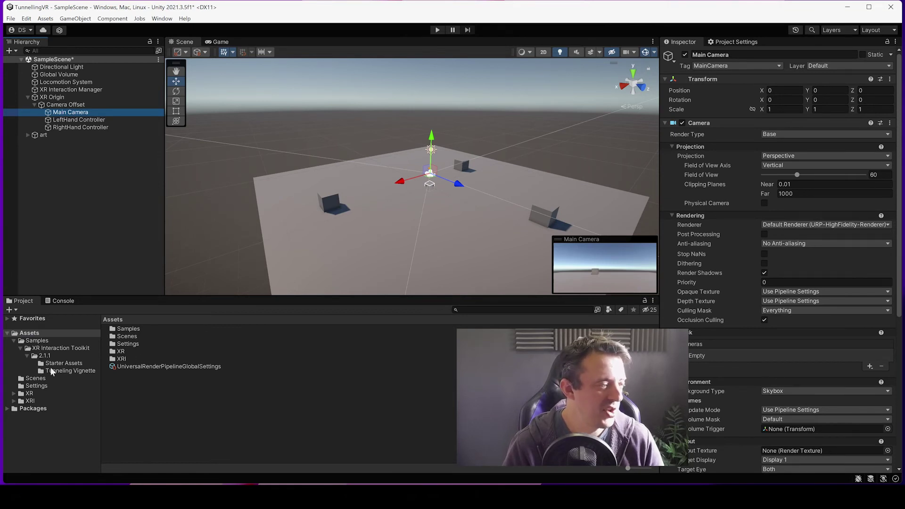
click(68, 348)
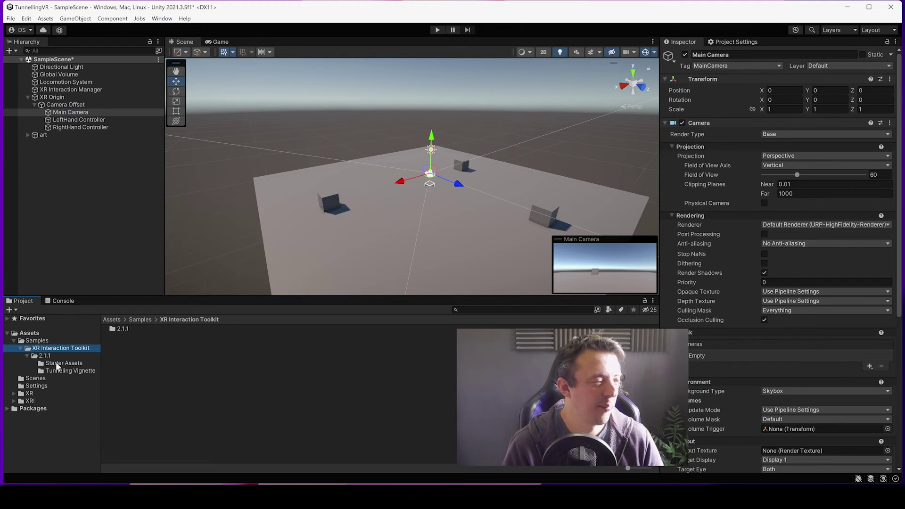
click(56, 363)
click(57, 371)
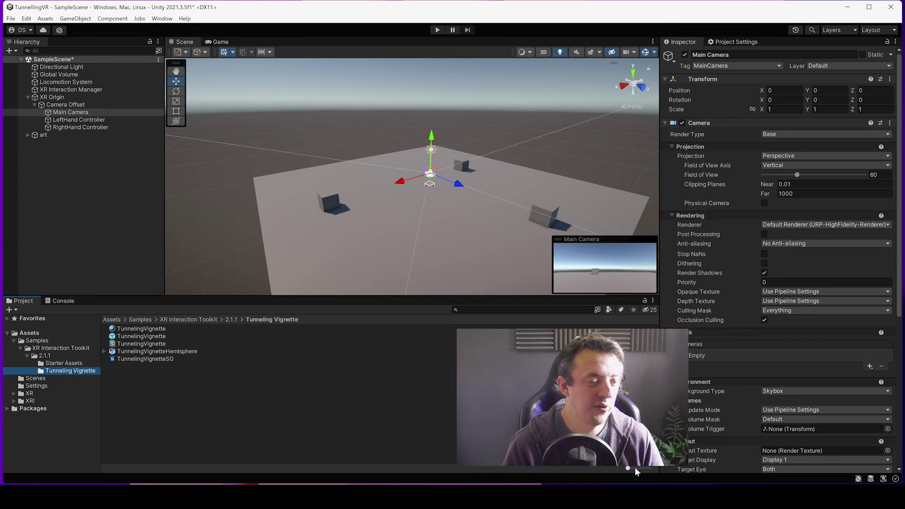
drag(635, 468, 637, 469)
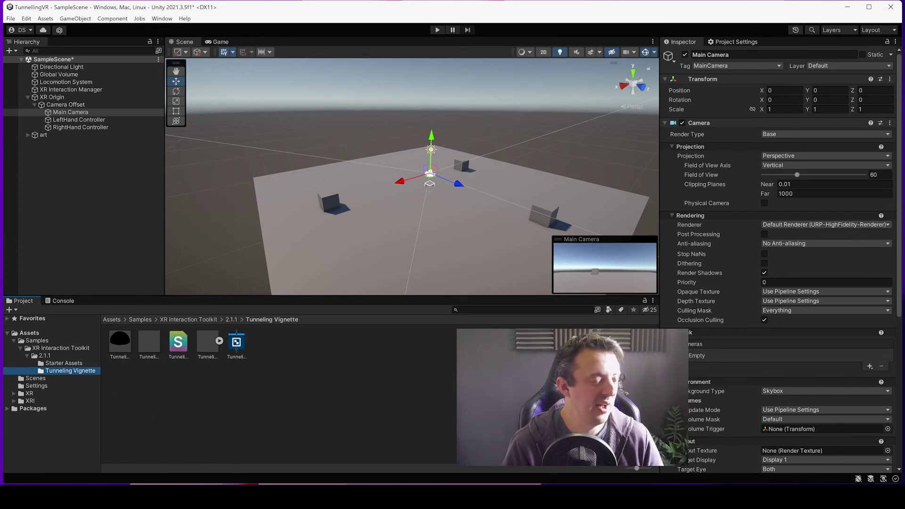
drag(636, 468, 628, 469)
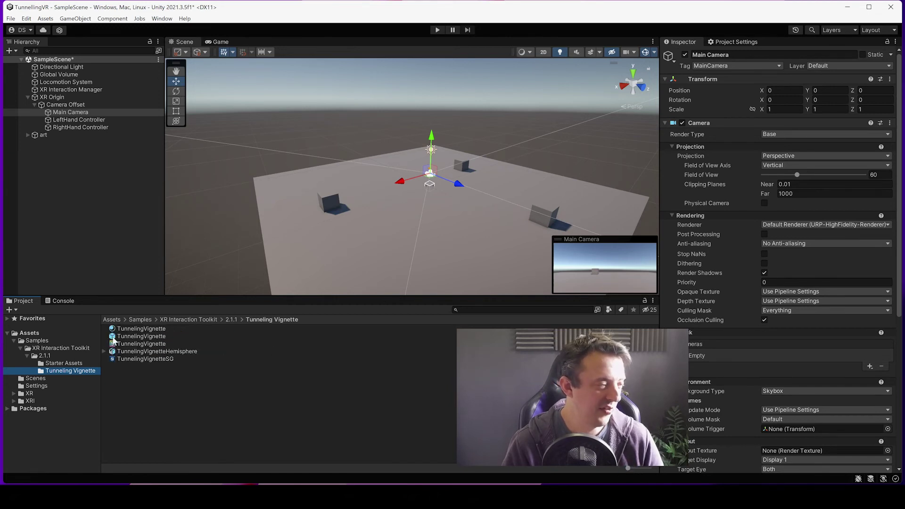
click(71, 113)
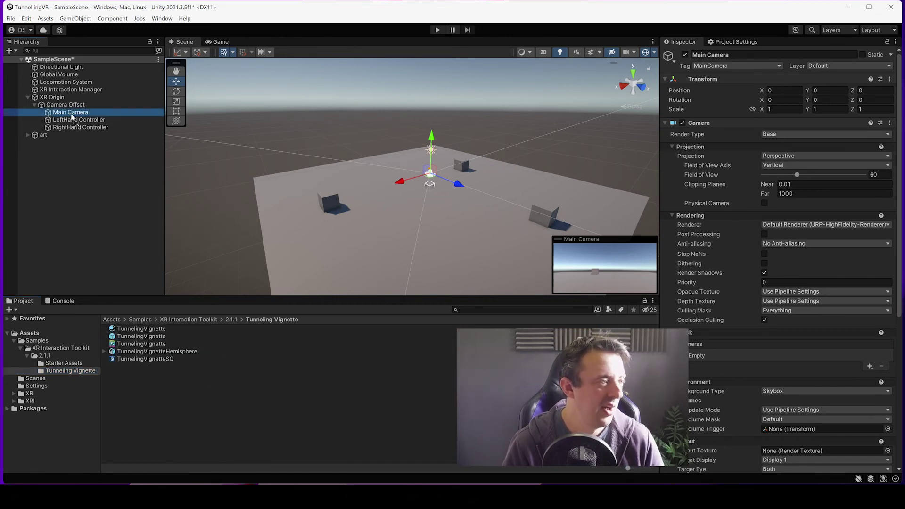
Place the TunnelingVignette prefab under Main Camera and add a vignette provider using Locomotion System.
drag(71, 117, 71, 115)
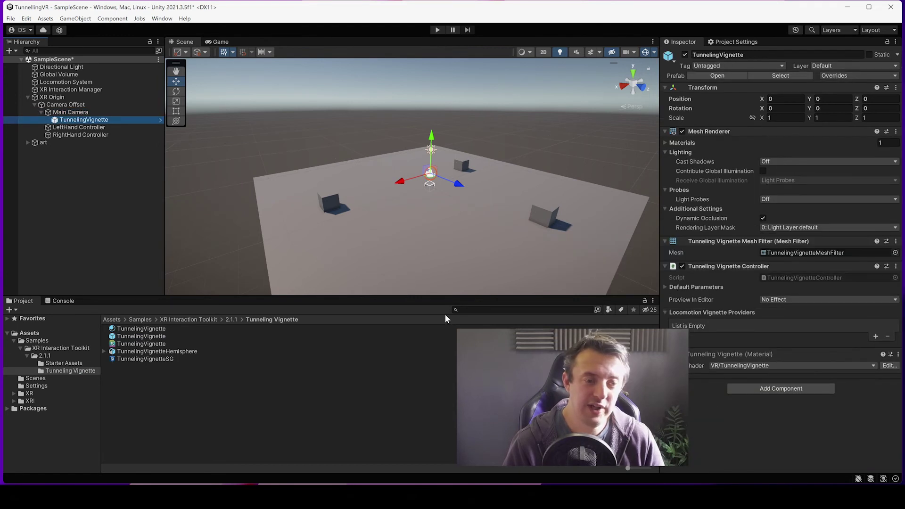
drag(660, 212, 689, 212)
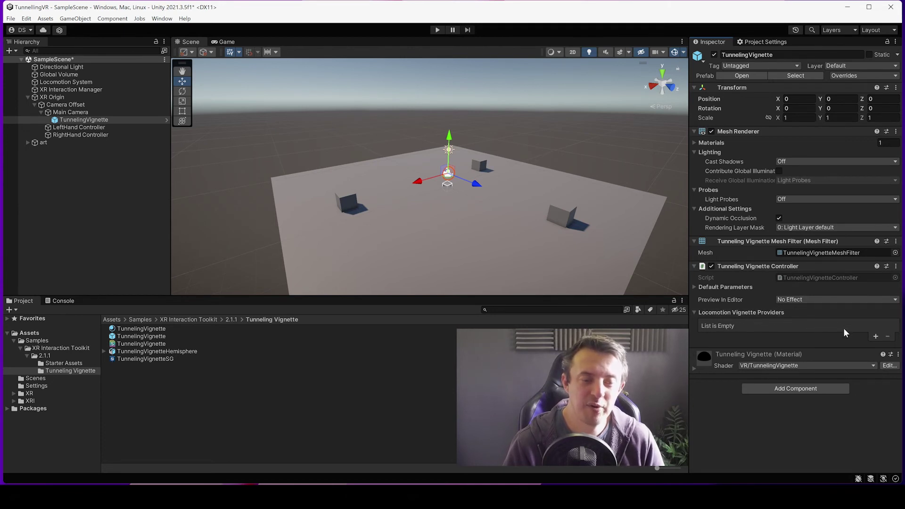
click(875, 335)
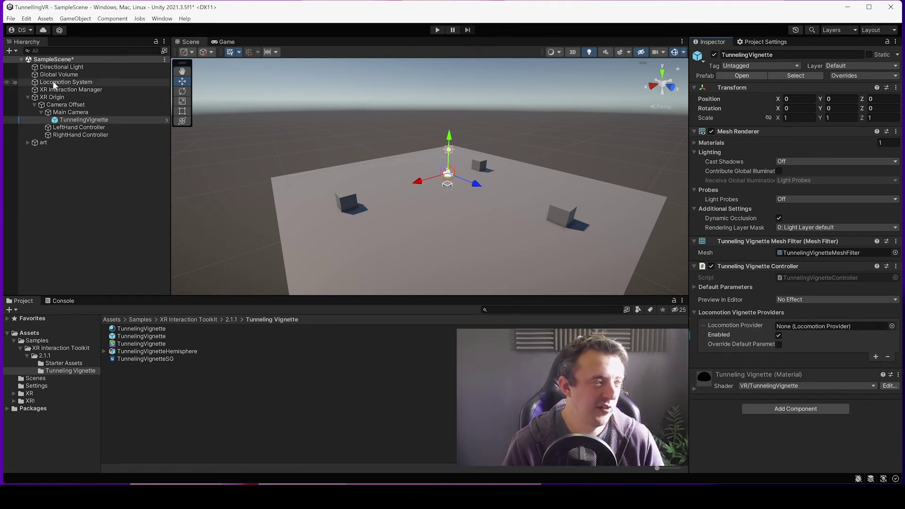
drag(60, 85, 822, 329)
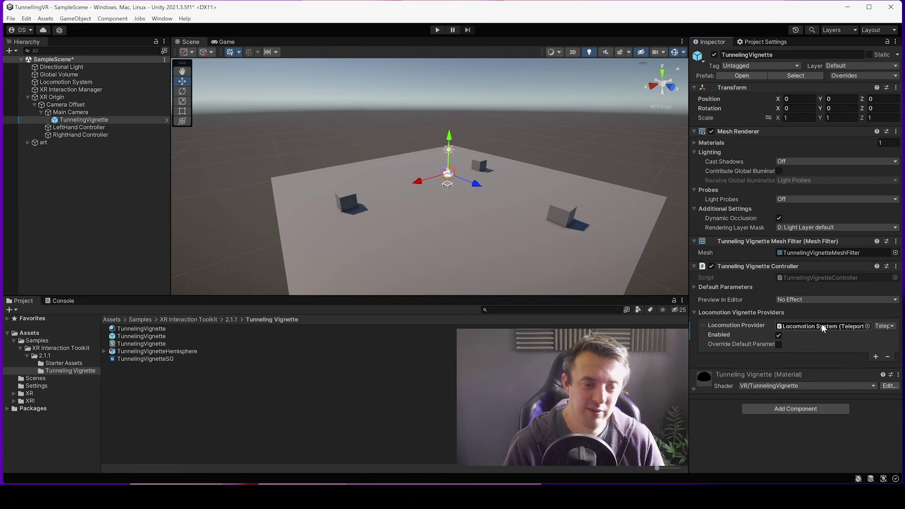
Keep default vignette parameters and set the provider to ActionBasedContinuousMoveProvider.
click(778, 344)
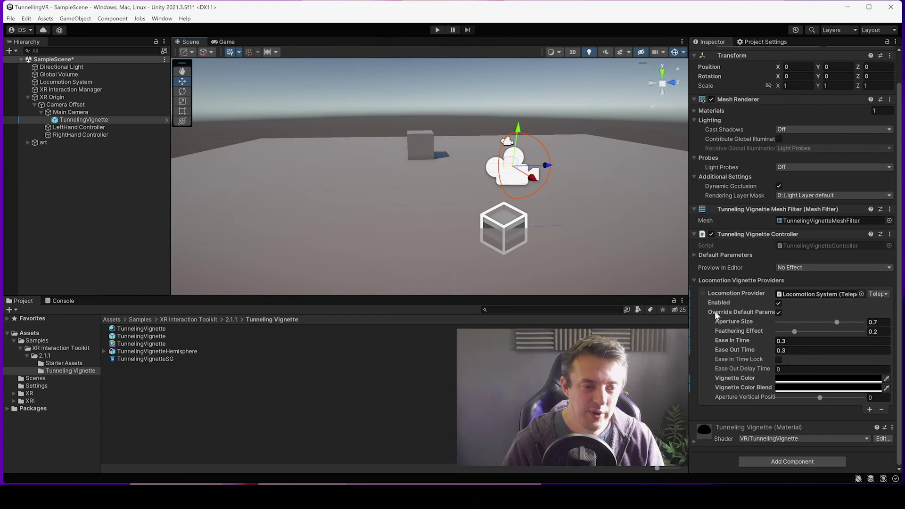
click(777, 313)
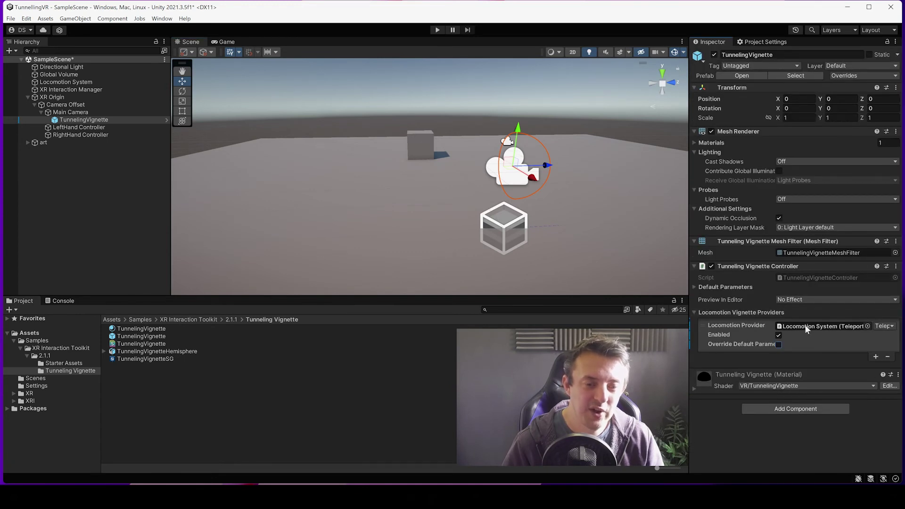
click(884, 327)
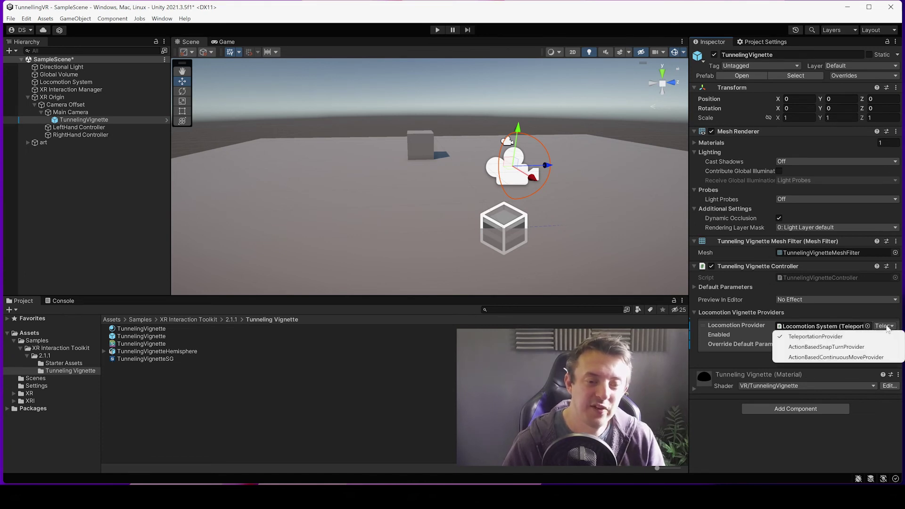
click(834, 357)
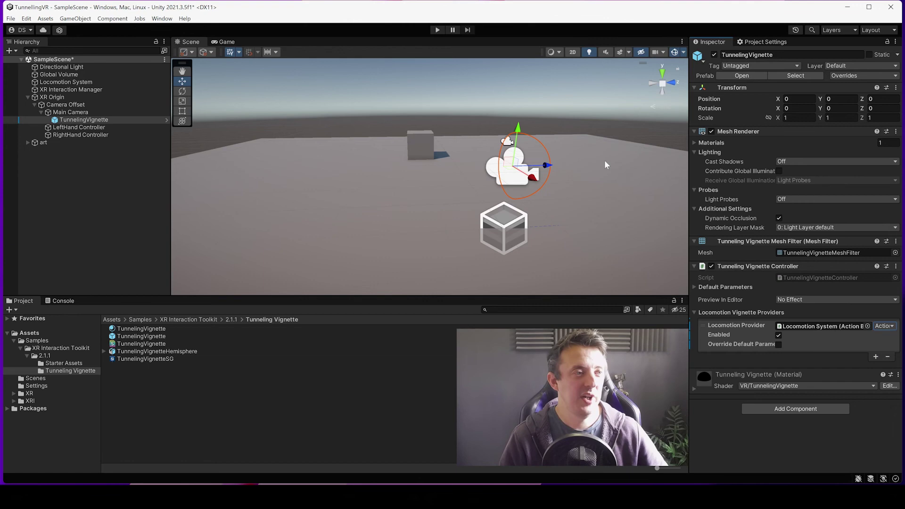
click(437, 30)
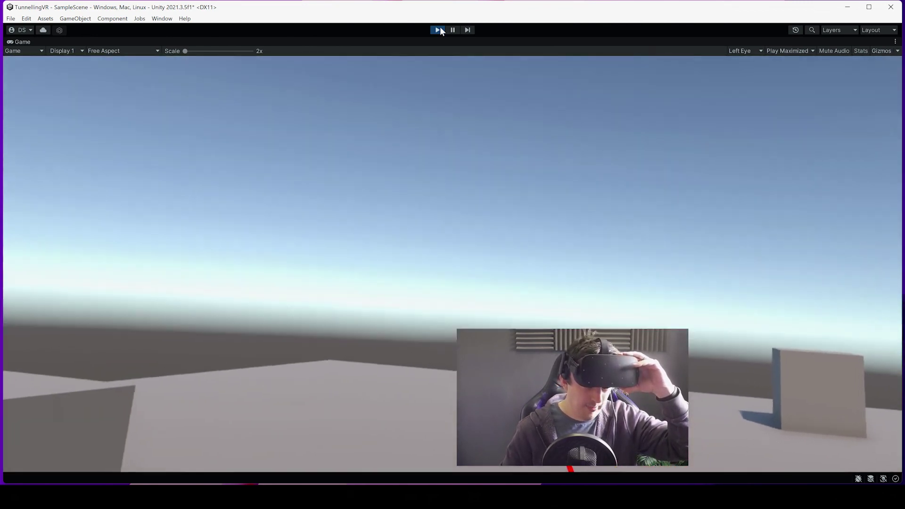
click(438, 30)
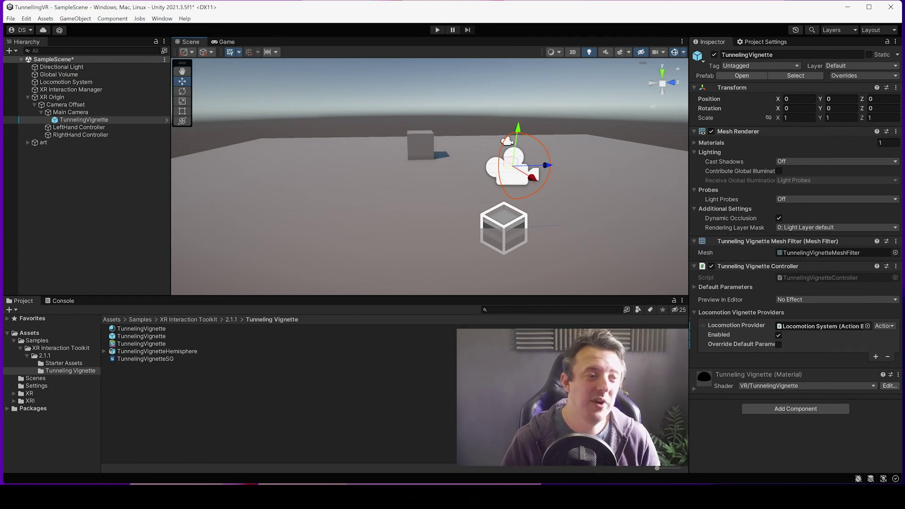
middle_drag(589, 126, 490, 152)
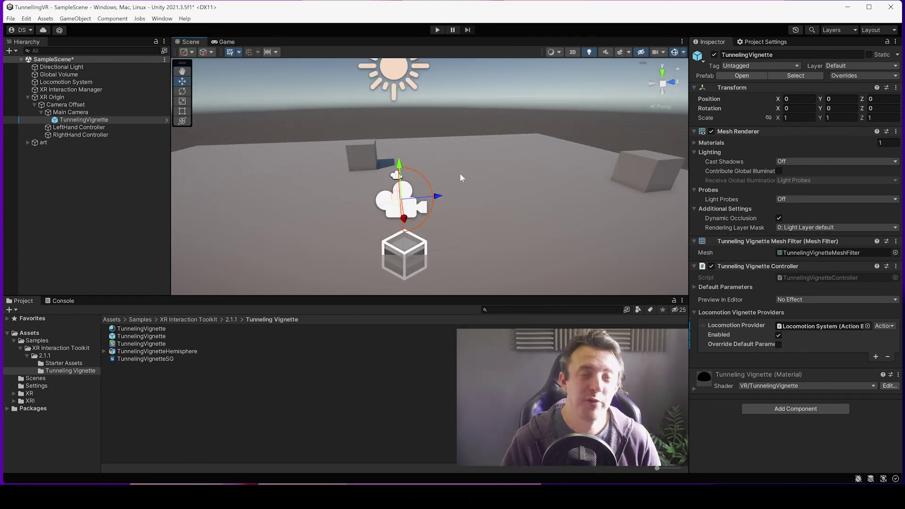